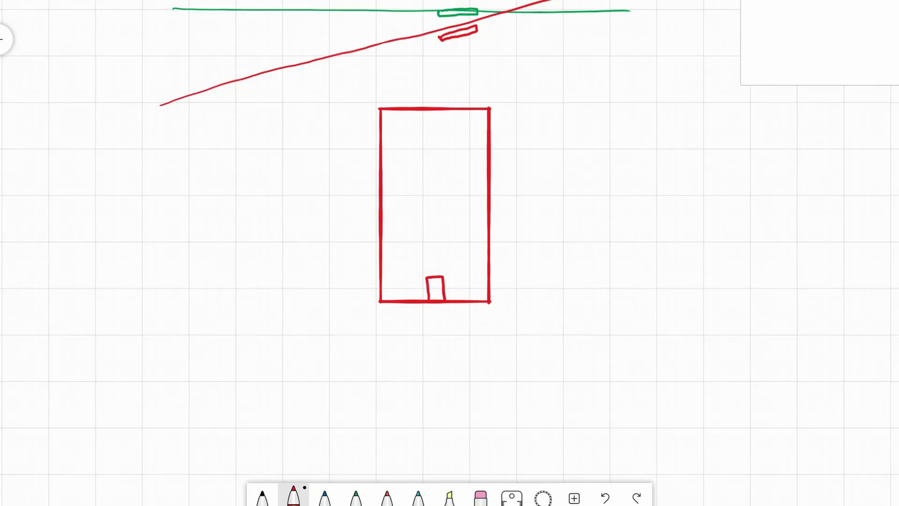
mouse_move(425, 338)
left_mouse_down()
mouse_move(447, 353)
mouse_move(425, 353)
left_mouse_up()
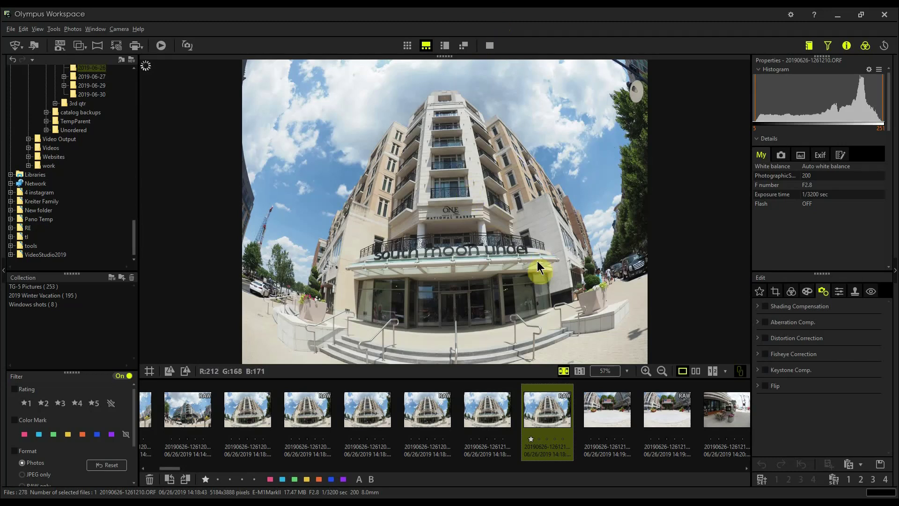
Step: Examine the building photo at 1:1 around the entrance, the upper balconies and the centre door handles to judge its tilt and alignment
left_click(459, 300)
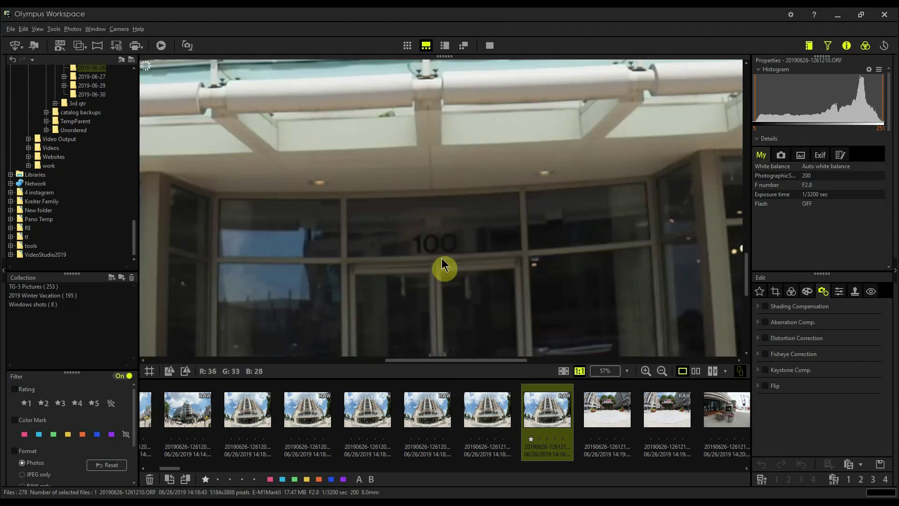
left_click_drag(438, 221, 483, 281)
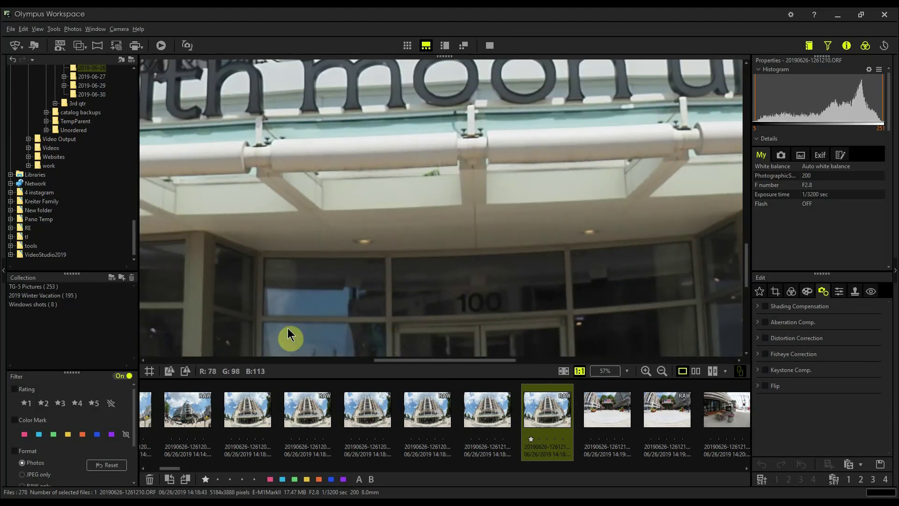
left_click_drag(311, 327, 314, 349)
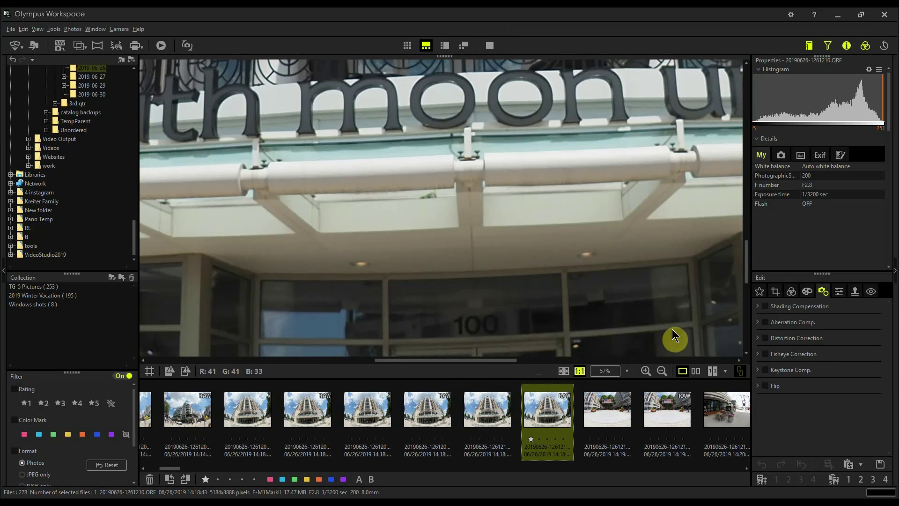
left_click(599, 320)
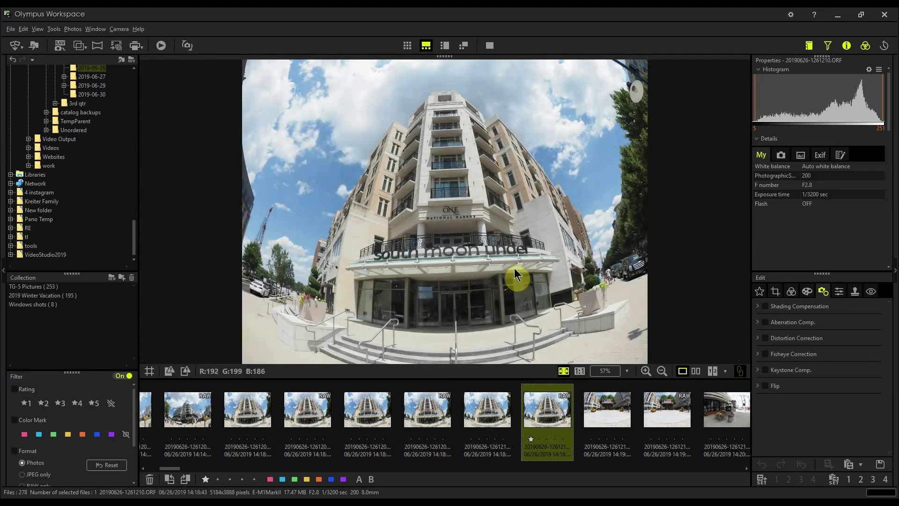
left_click(452, 139)
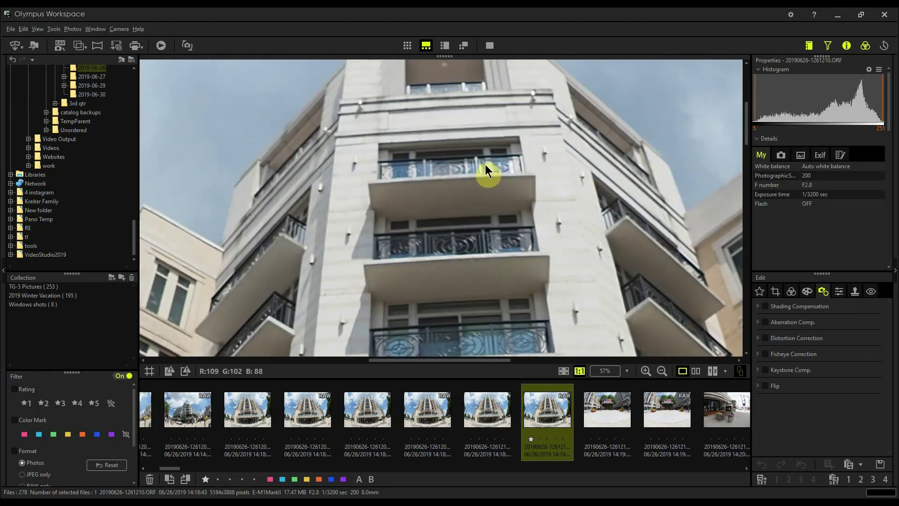
left_click_drag(485, 164, 509, 221)
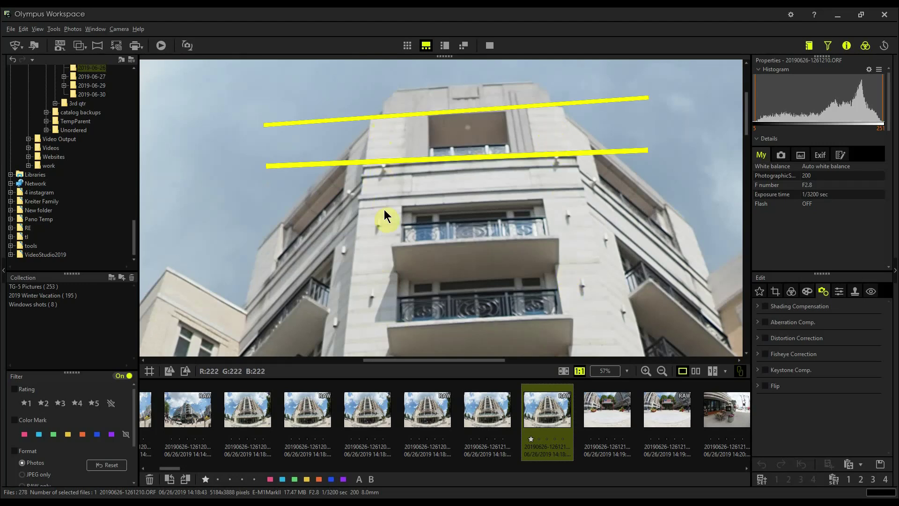
left_click(385, 231)
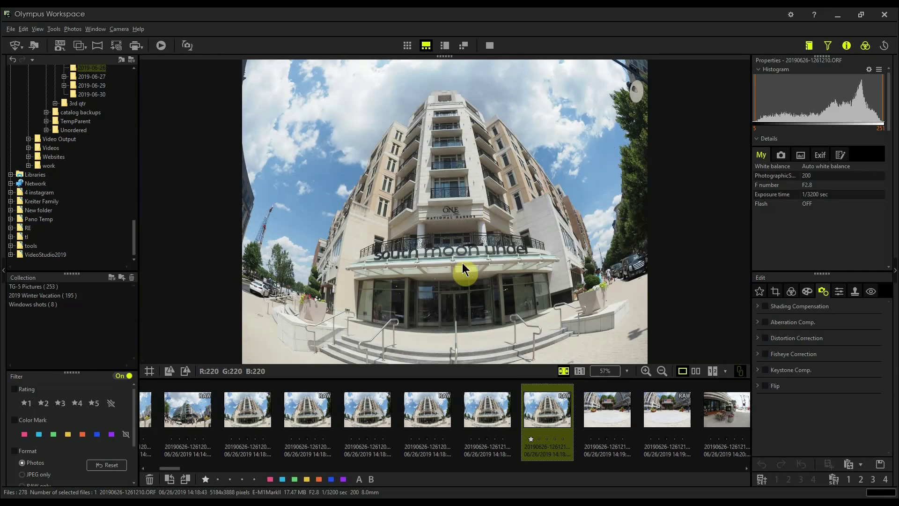
left_click_drag(453, 71, 458, 354)
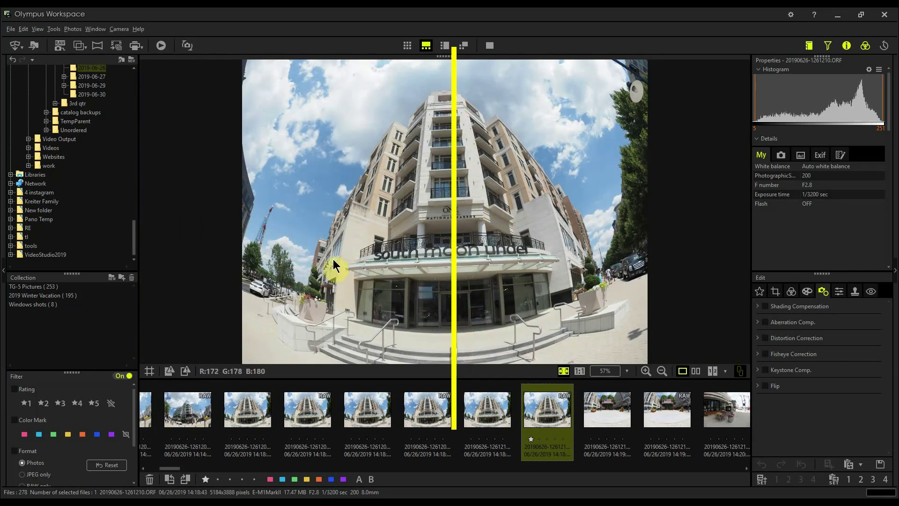
left_click(457, 328)
left_click_drag(455, 321, 458, 197)
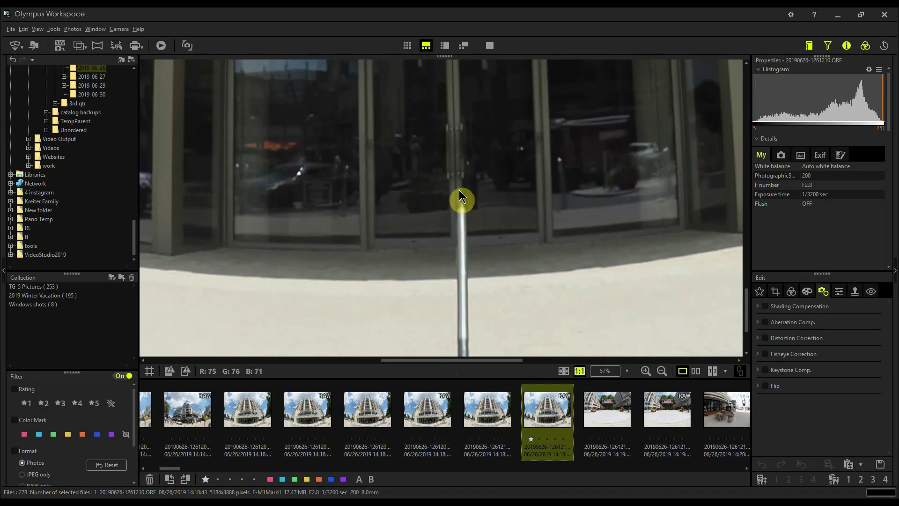
left_click_drag(455, 168, 460, 187)
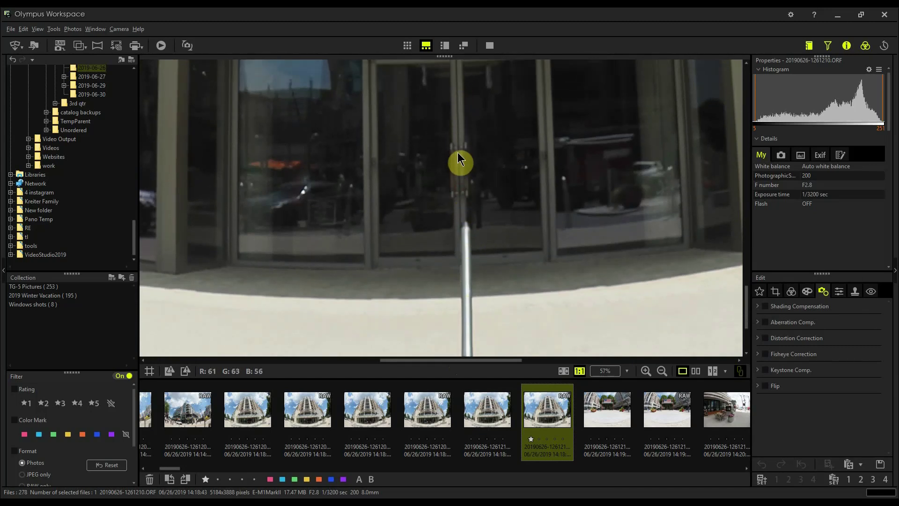
left_click(462, 211)
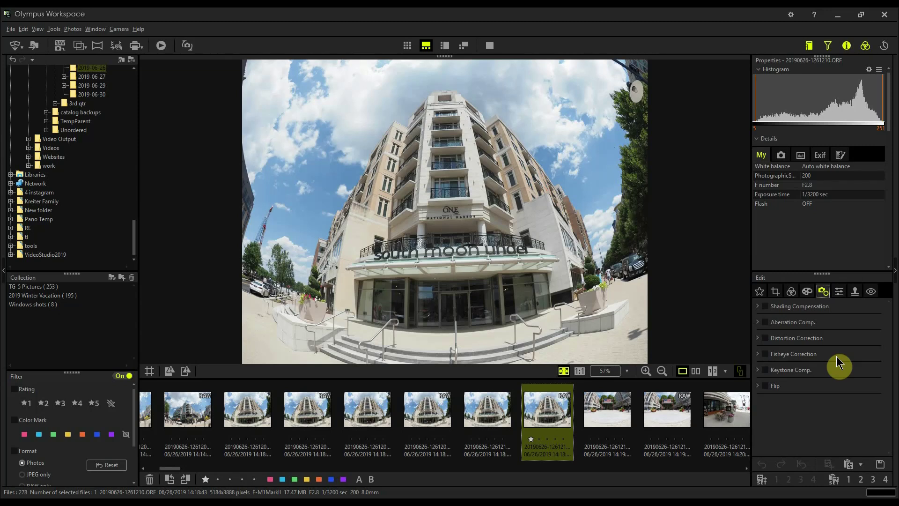
Step: Enable Fisheye Correction with the Auto option on the building photo and show its settings
left_click(763, 355)
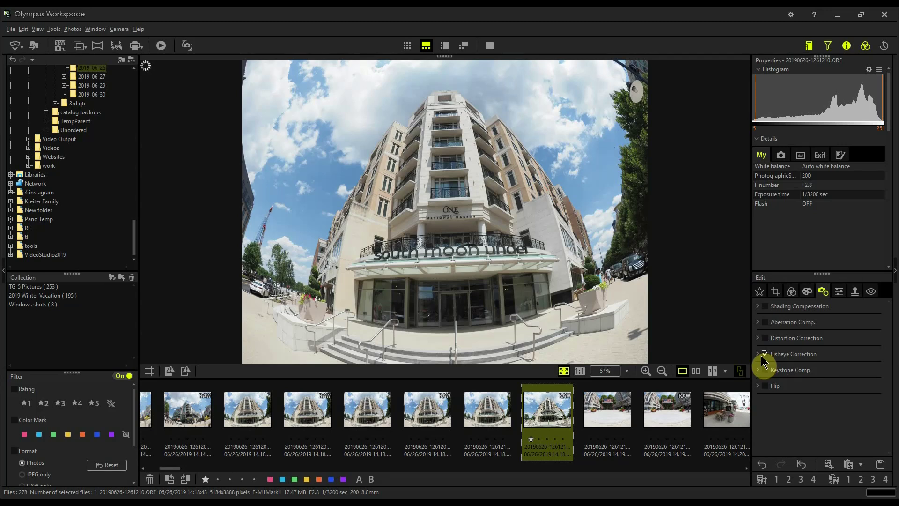
left_click(758, 354)
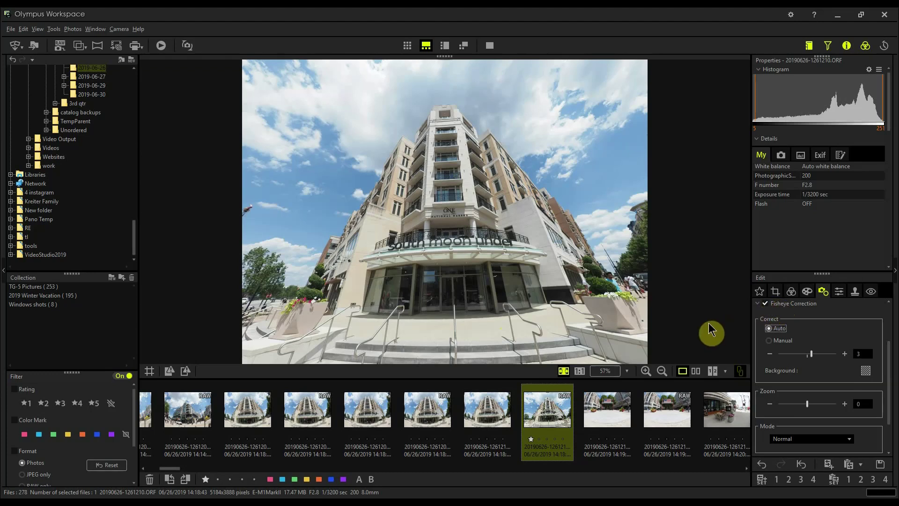
Step: Crop away the upper sky and the lower steps, keeping the full width in a frame of 5184 x 2101 pixels
left_click(775, 291)
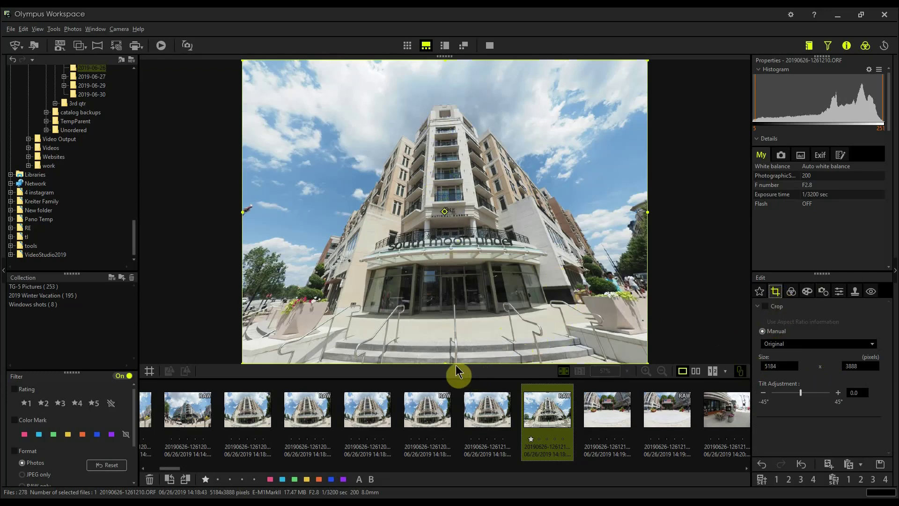
left_click_drag(441, 362, 448, 281)
left_click_drag(444, 60, 445, 116)
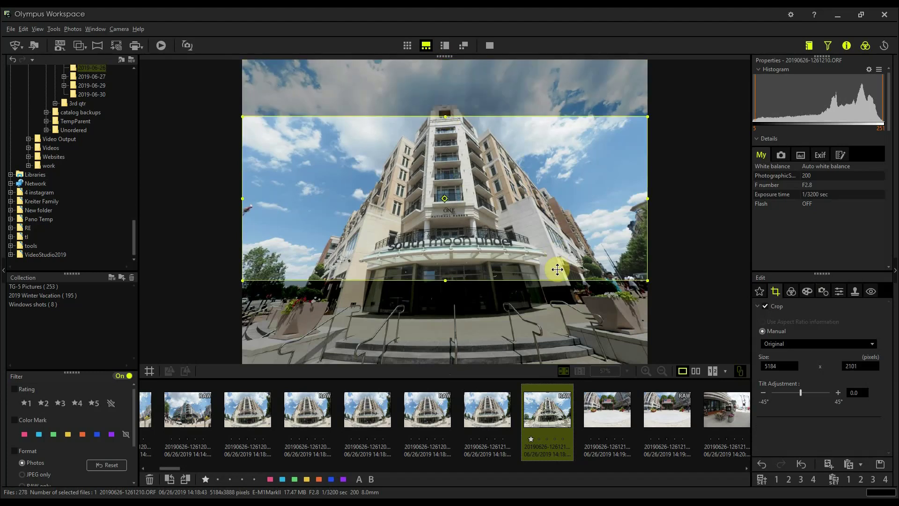
Step: Set the crop's Tilt Adjustment to 1.4° and check at 1:1 whether the storefront sign and entrance are level
left_click(838, 393)
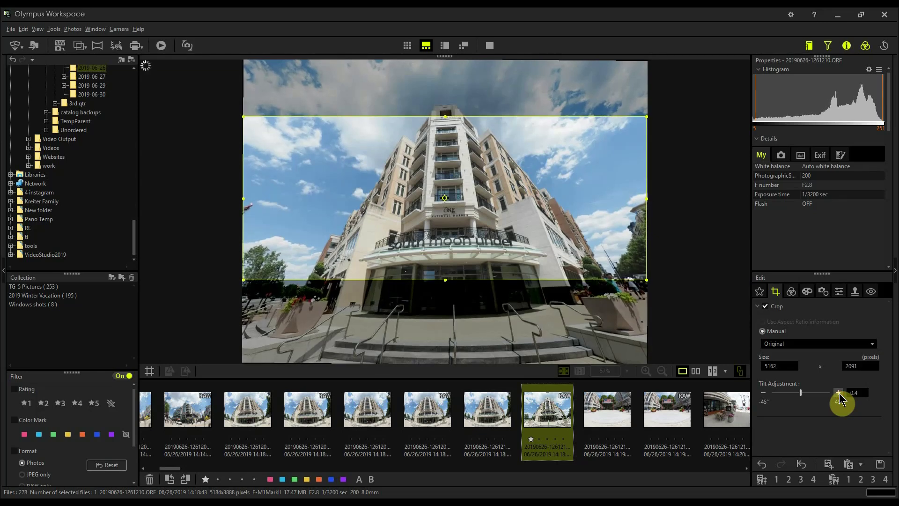
left_click(837, 392)
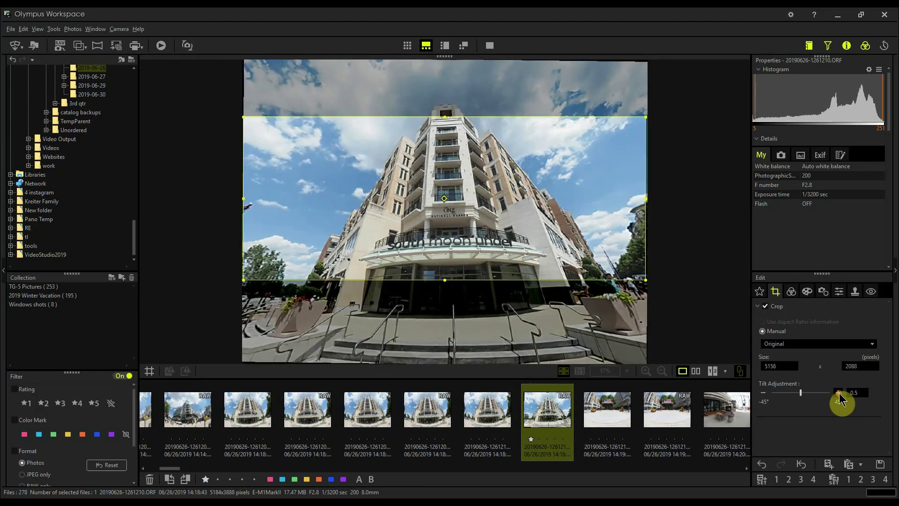
left_click(837, 393)
left_click(838, 394)
left_click(838, 393)
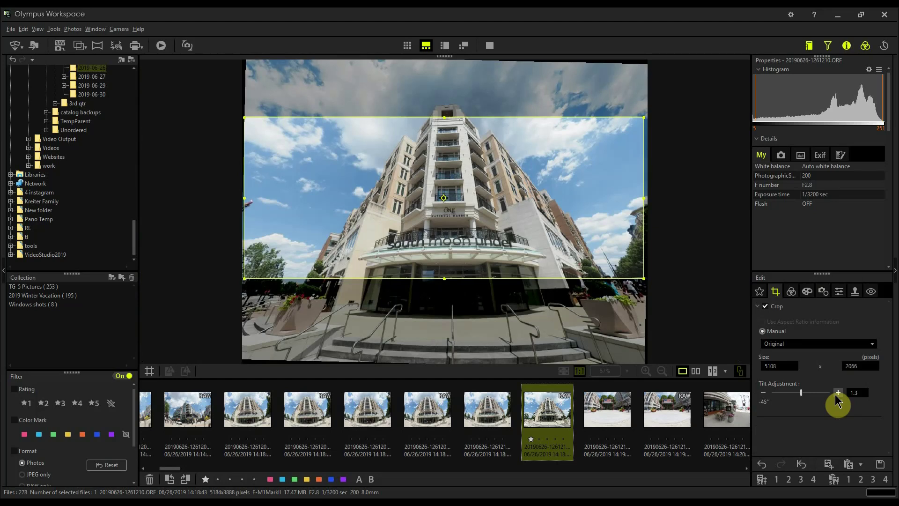
left_click(838, 393)
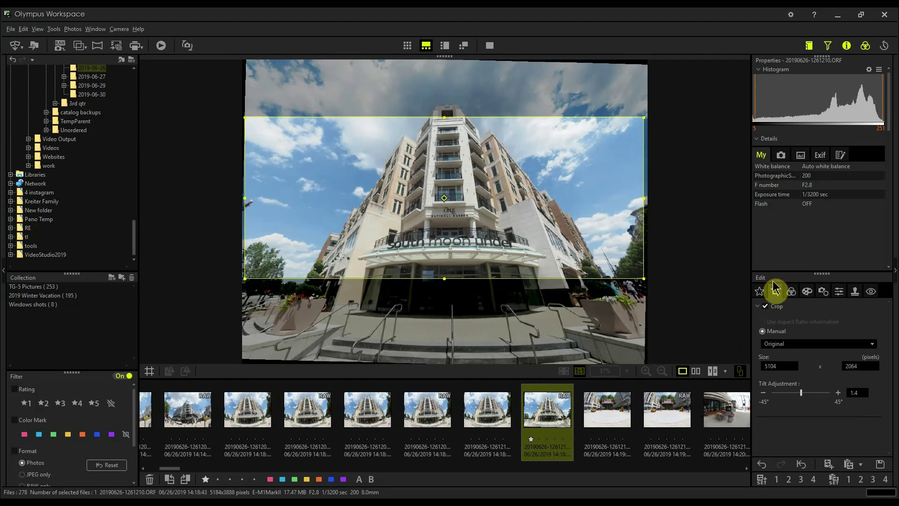
left_click(823, 291)
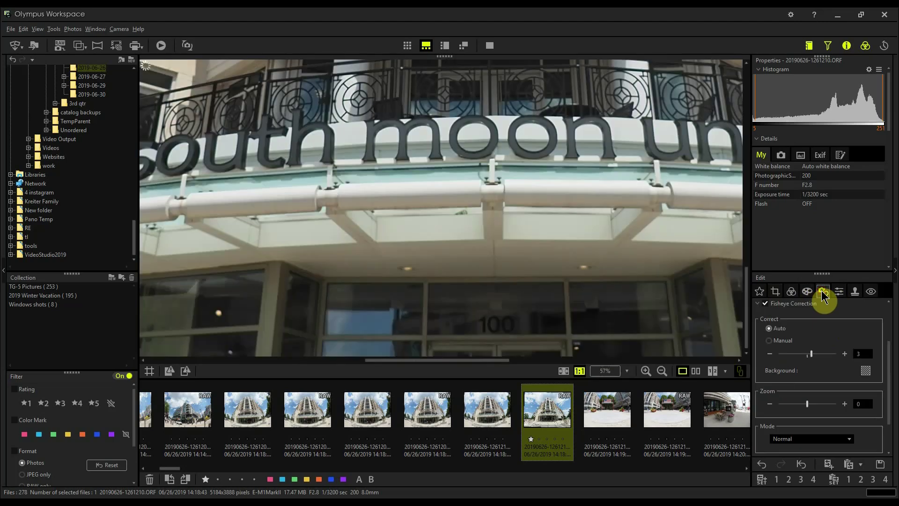
left_click_drag(575, 165, 570, 236)
left_click_drag(570, 240, 572, 217)
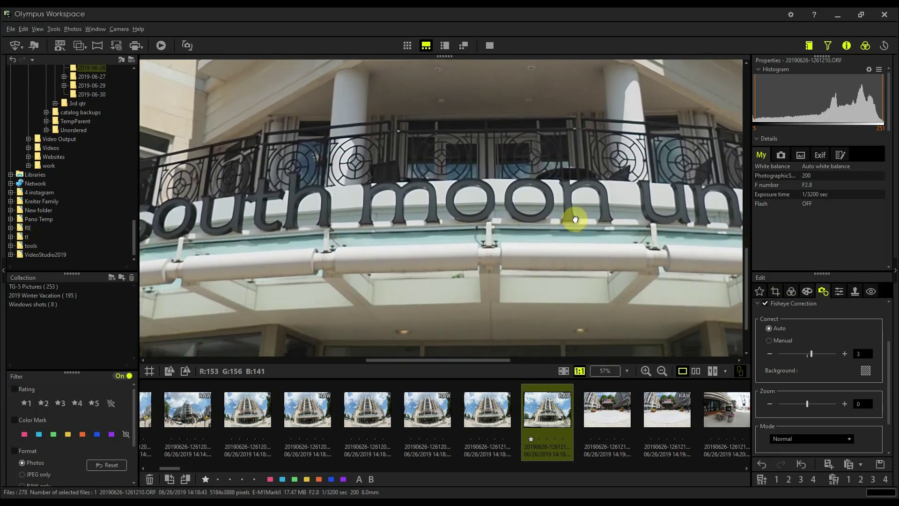
left_click_drag(577, 290, 582, 235)
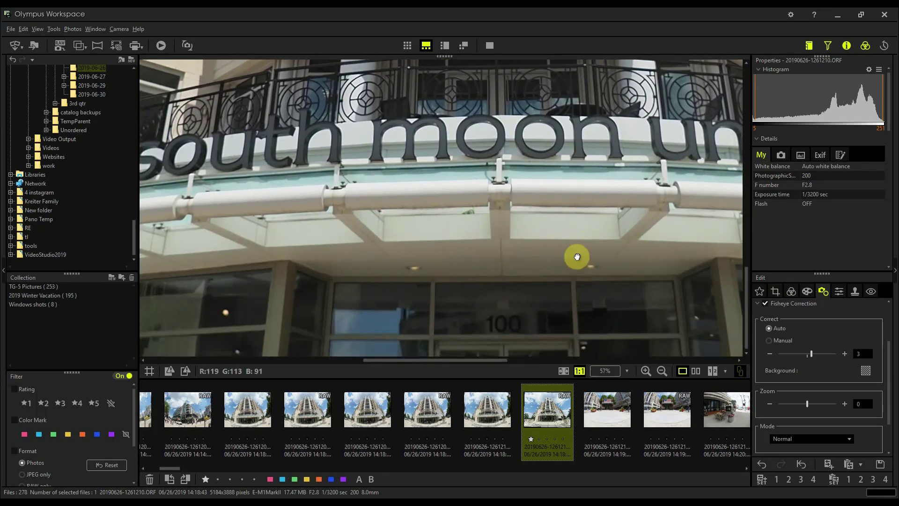
Step: Set the crop's aspect ratio to 16:9 and view the whole cropped photo fitted to the window
left_click(776, 292)
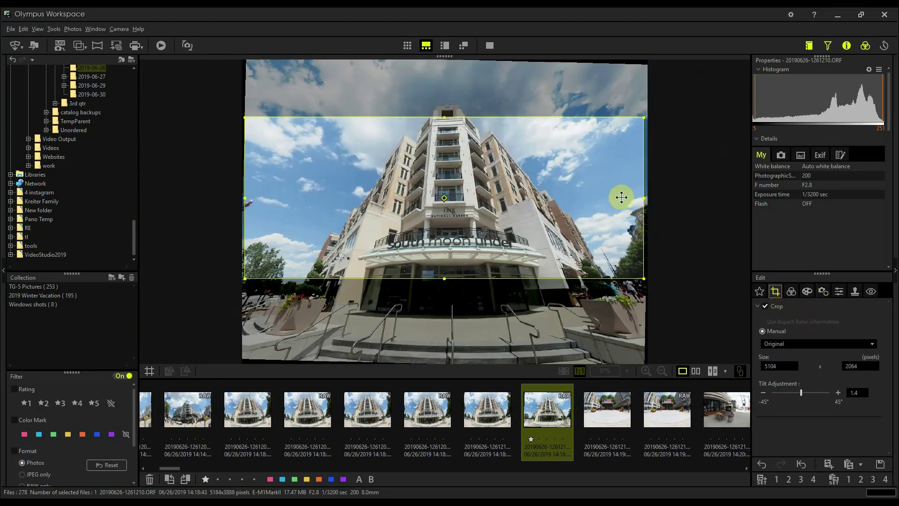
left_click(836, 344)
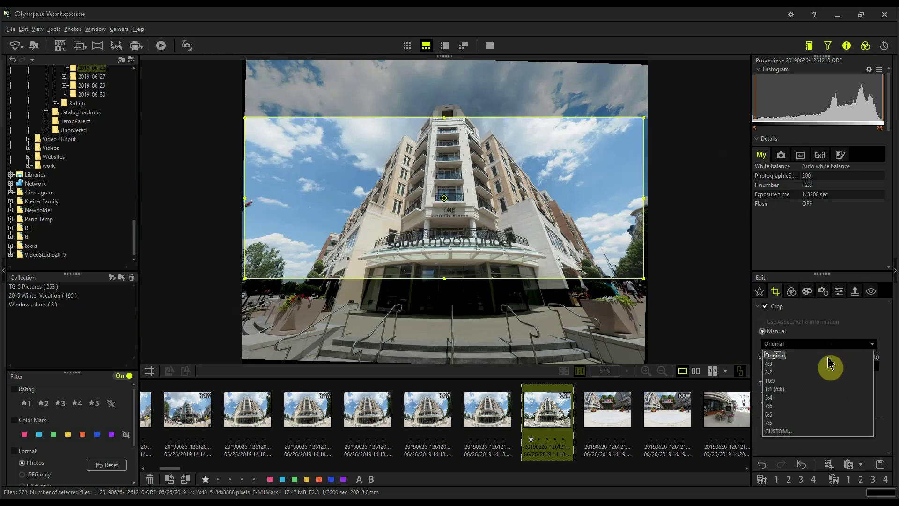
left_click(817, 380)
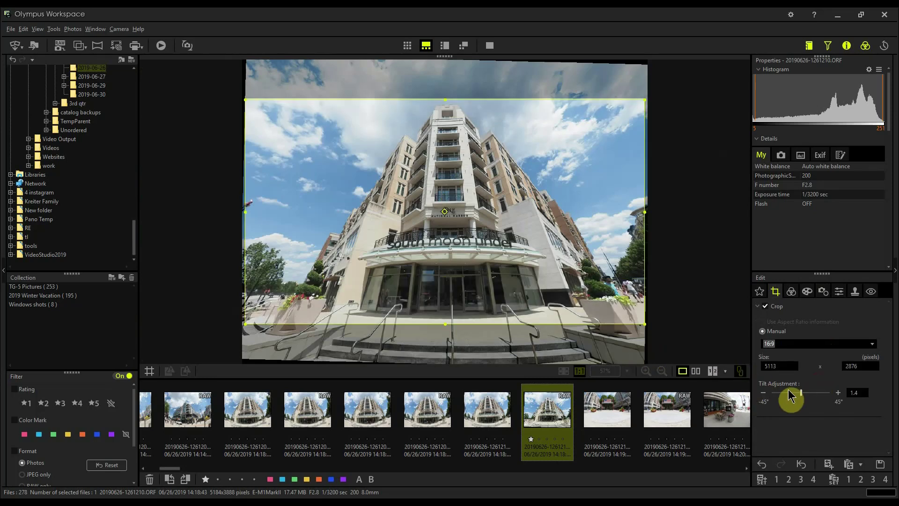
left_click(824, 291)
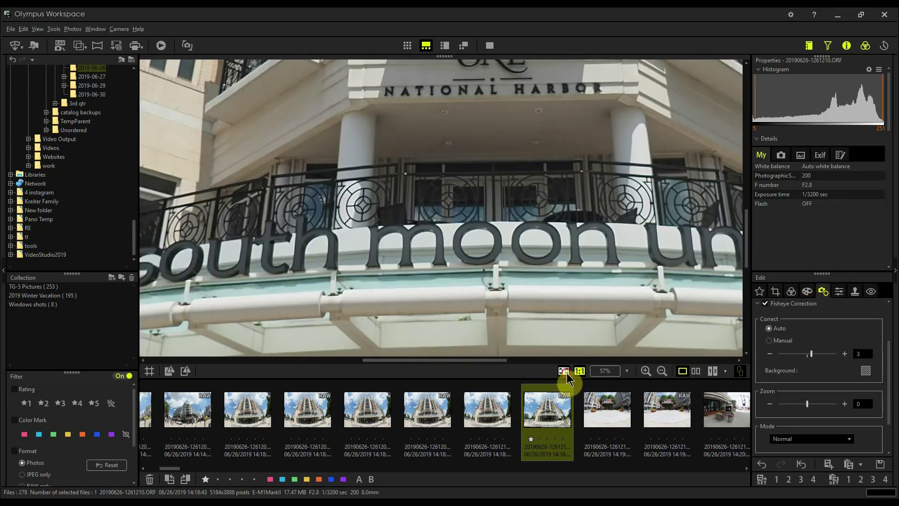
left_click(565, 372)
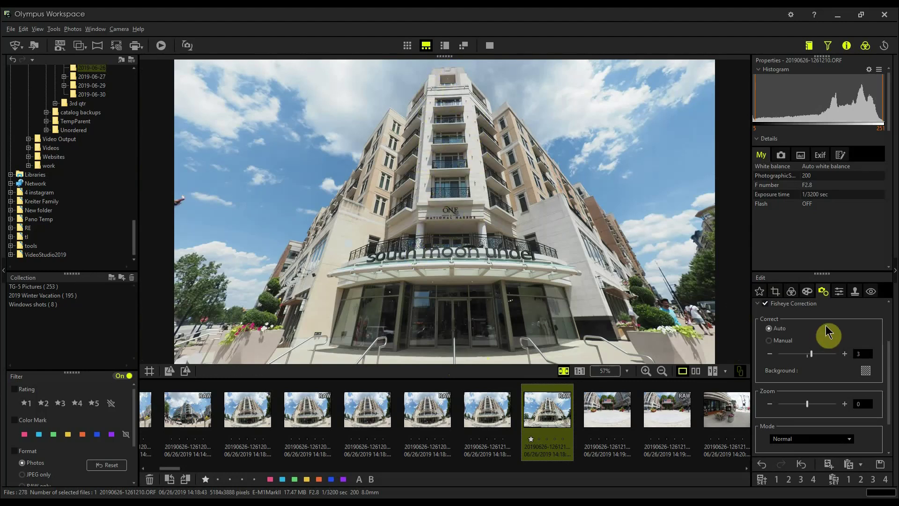
Step: Apply Keystone Comp. to the building photo with the Horizontal value set to 70
left_click(757, 304)
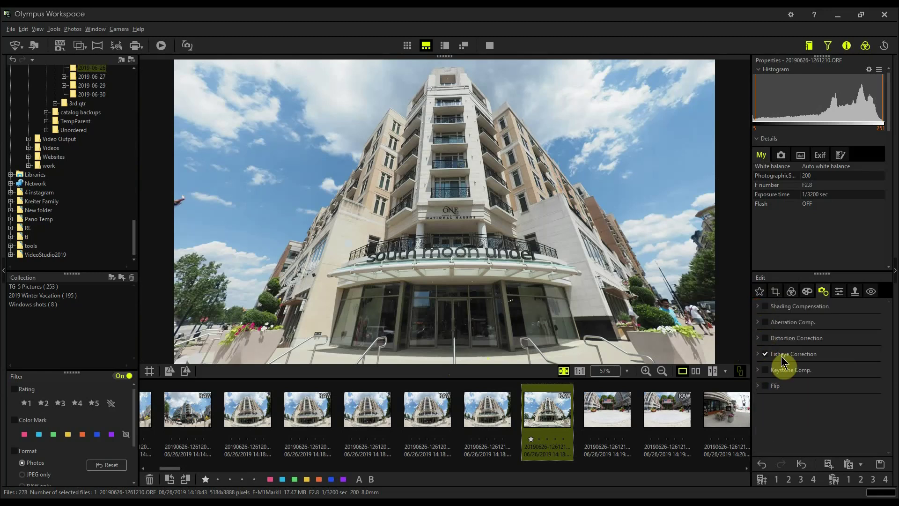
left_click(758, 372)
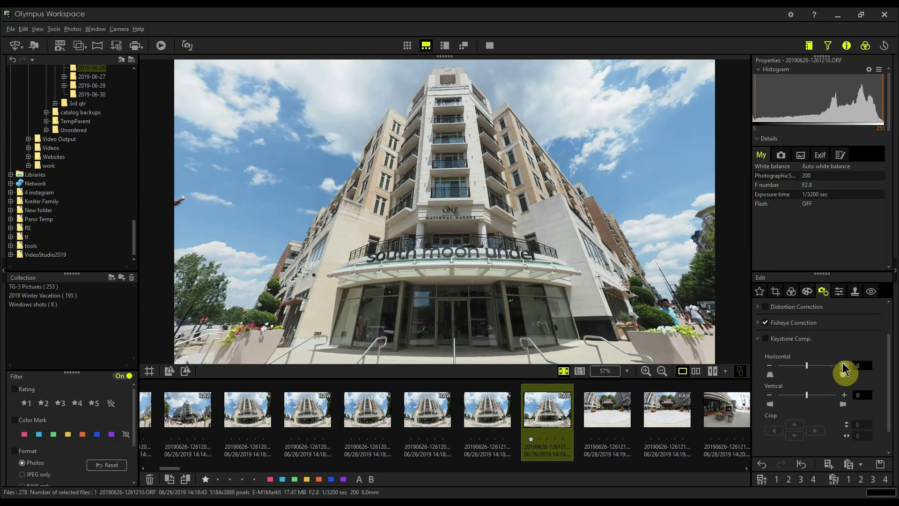
left_click_drag(807, 365, 844, 363)
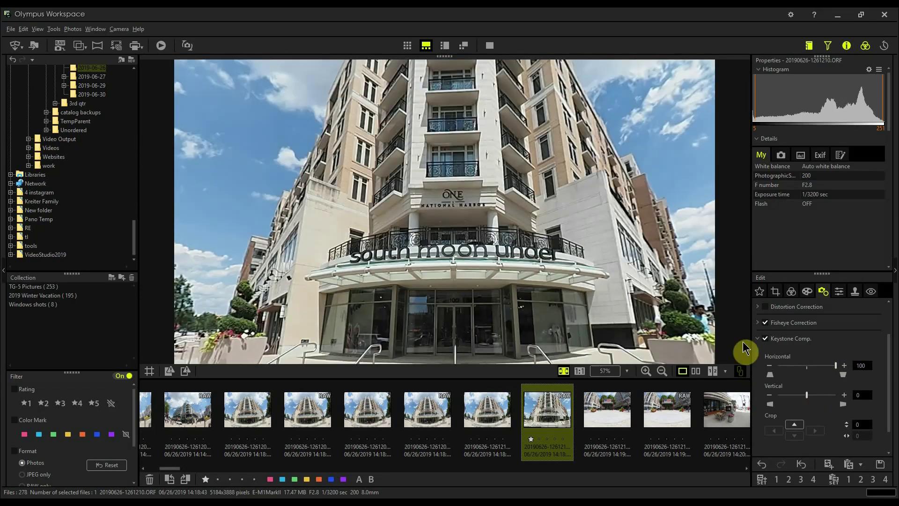
left_click(454, 201)
left_click(454, 202)
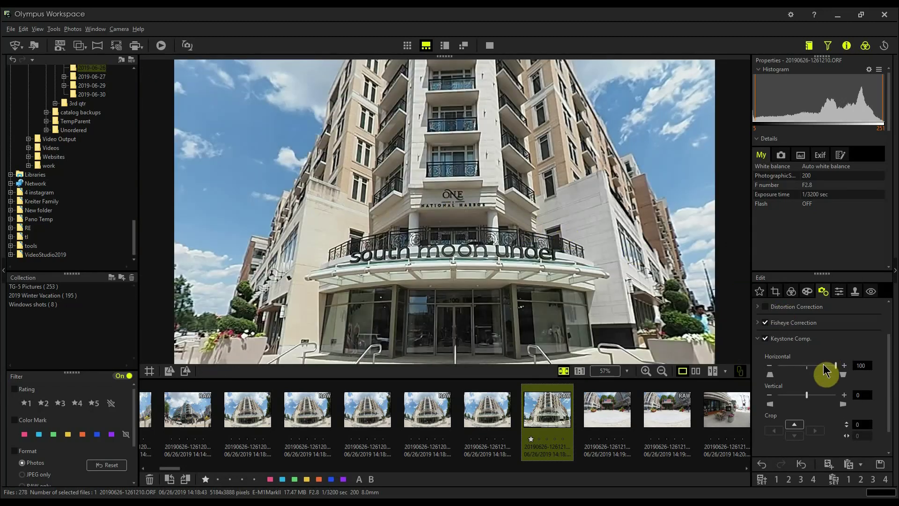
left_click(827, 368)
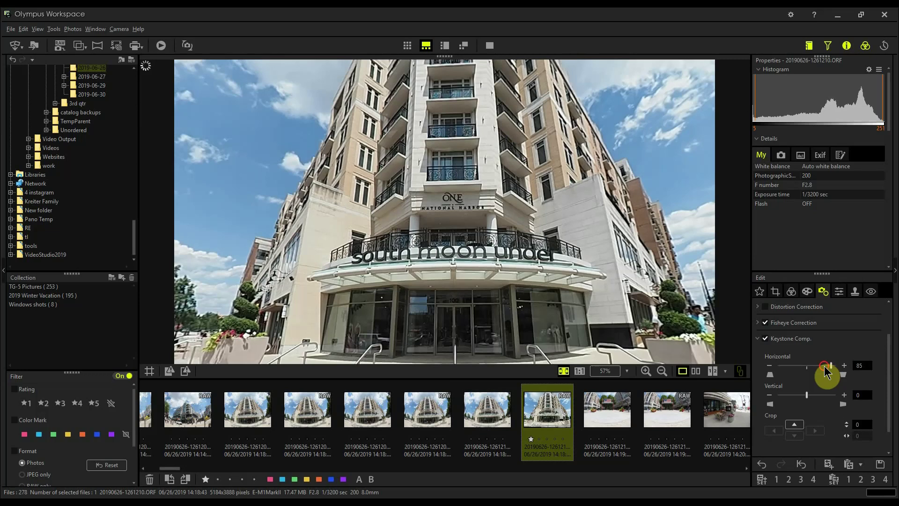
left_click(825, 369)
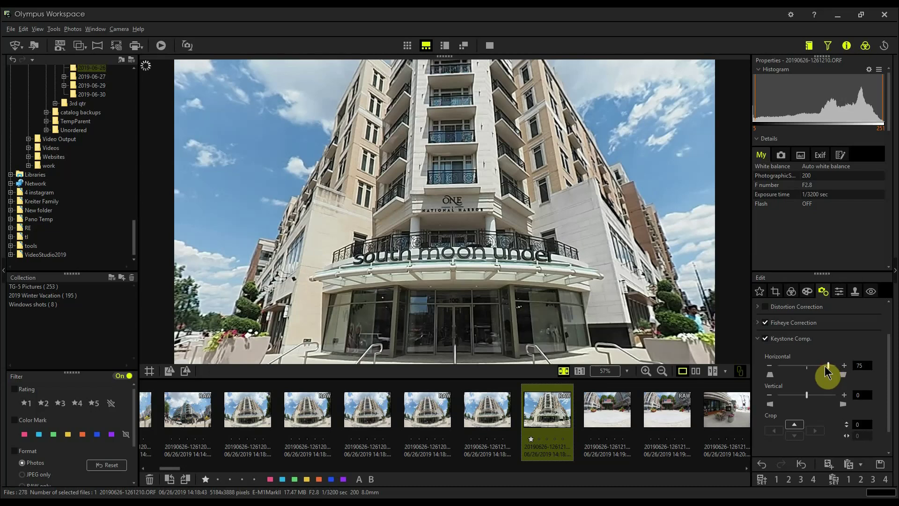
left_click(822, 366)
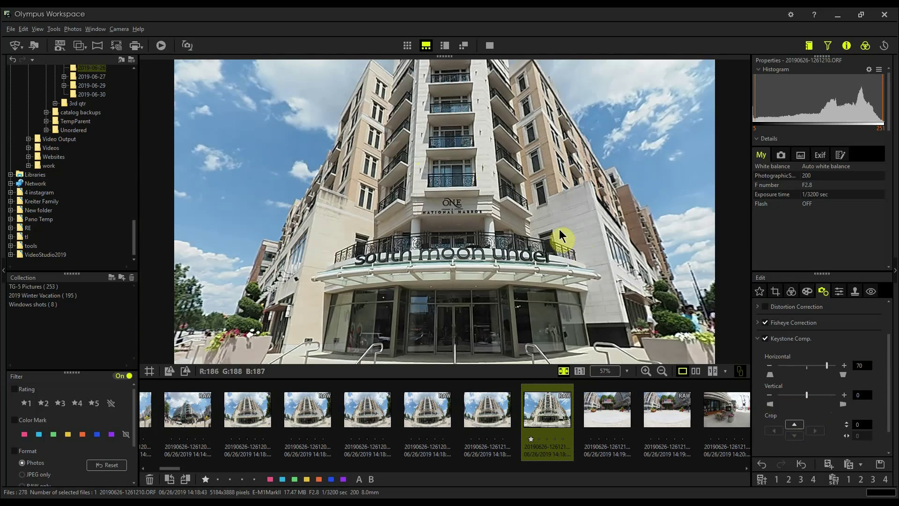
Step: Set the Keystone Comp. Vertical value to 20, checking the National Harbor sign at 1:1 before returning to the whole photo
left_click(473, 216)
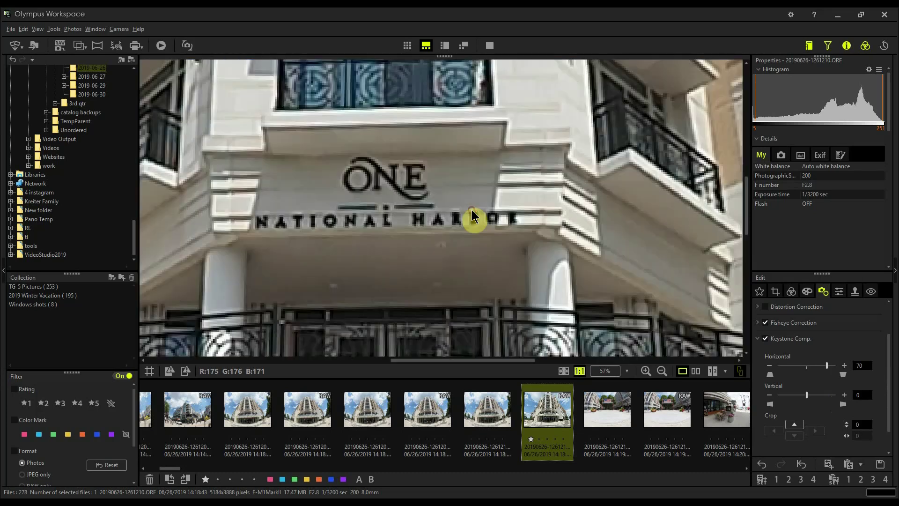
left_click_drag(466, 209, 563, 269)
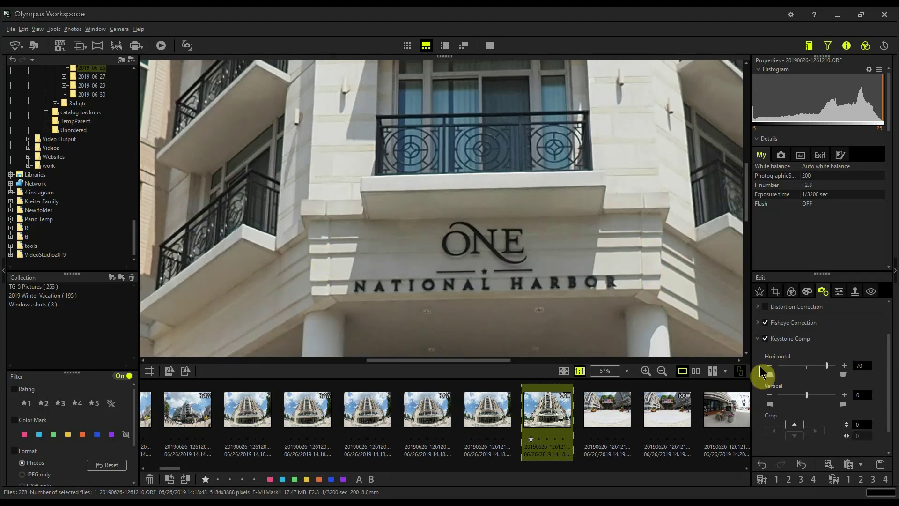
left_click(820, 397)
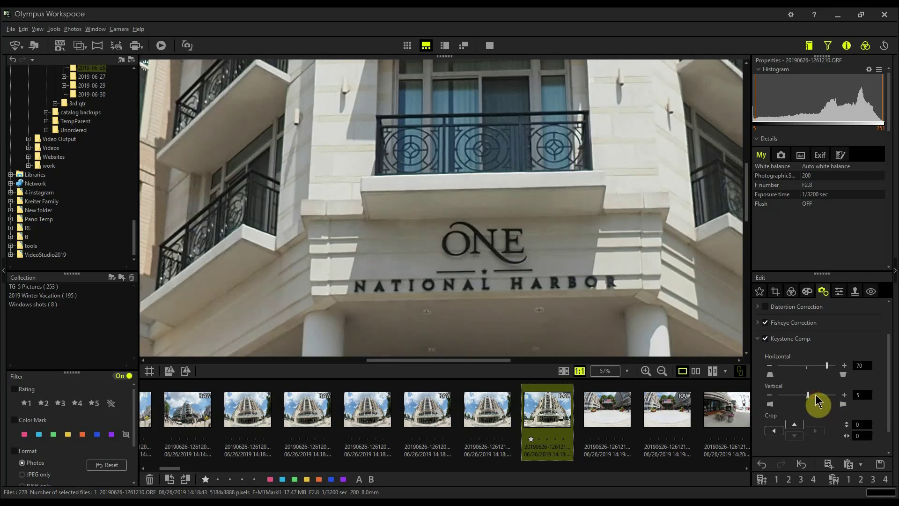
left_click(820, 400)
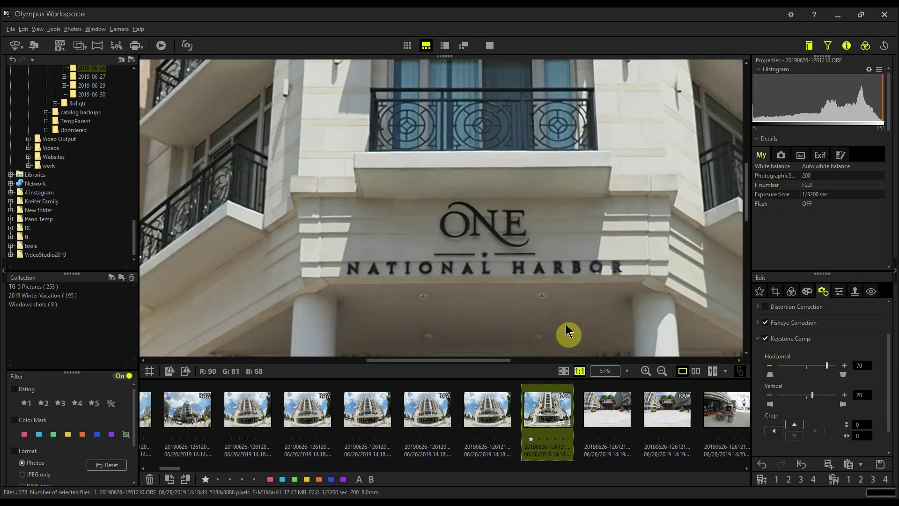
left_click_drag(555, 274, 562, 246)
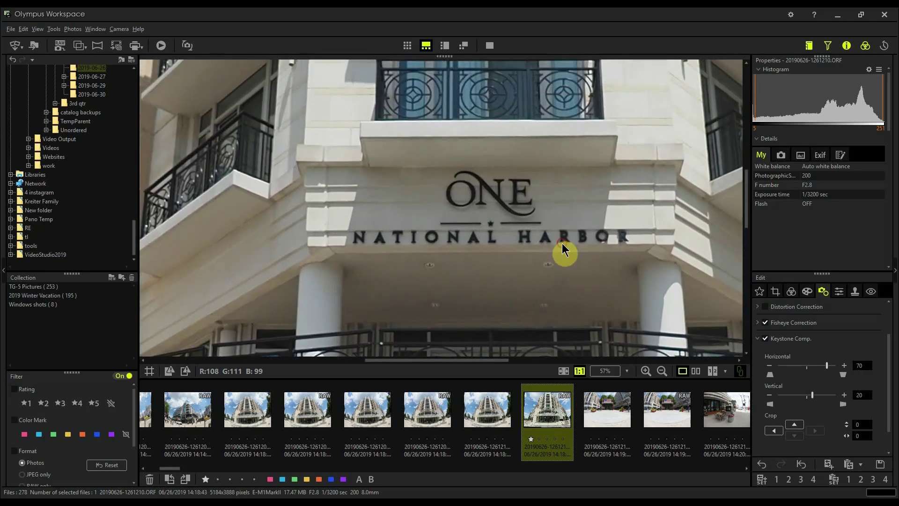
left_click(531, 240)
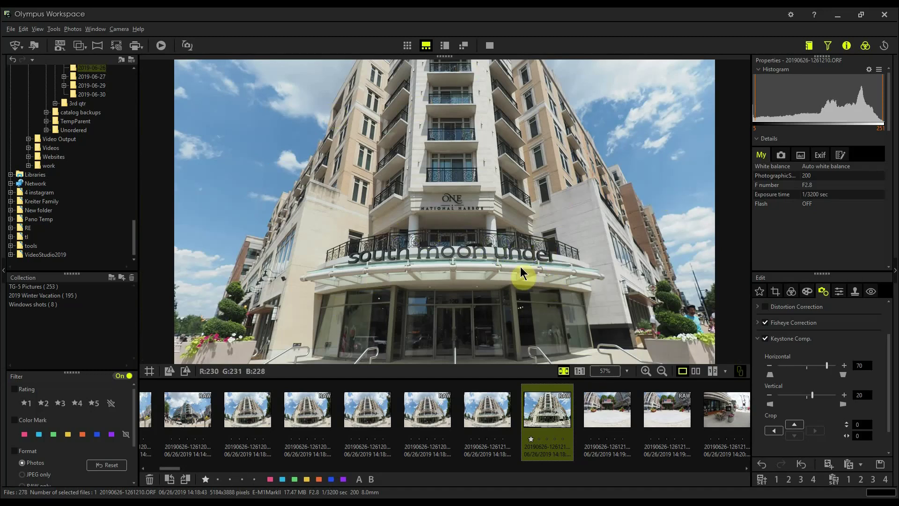
Step: Set the Fisheye Correction Zoom to 178 to bring more of the building's surroundings into the frame
left_click(784, 327)
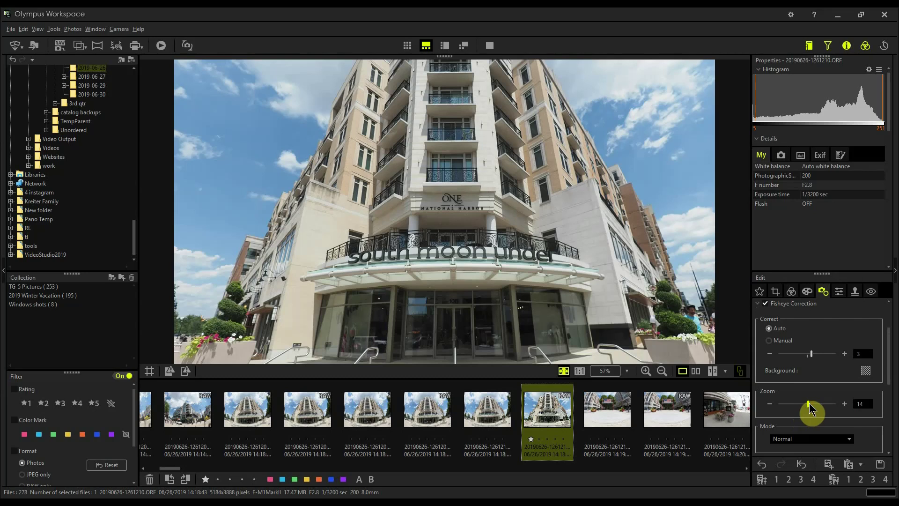
left_click_drag(809, 403, 820, 403)
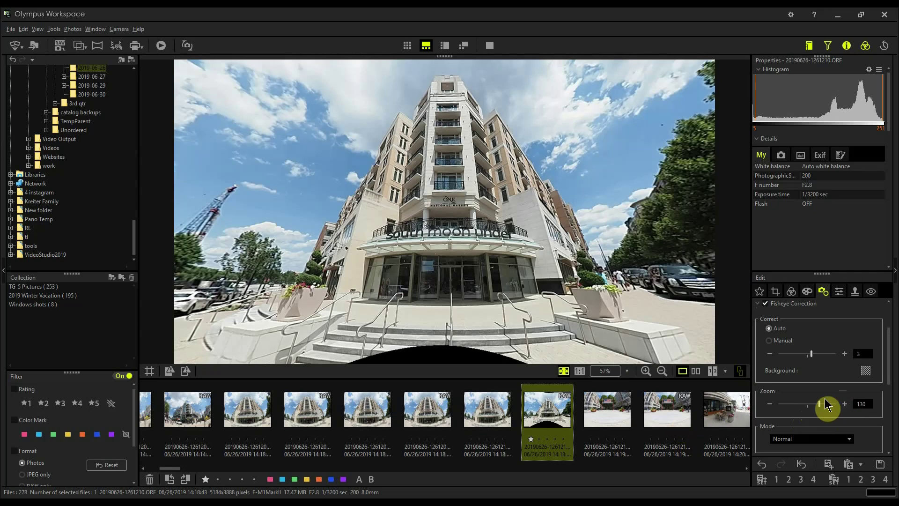
left_click_drag(819, 403, 824, 404)
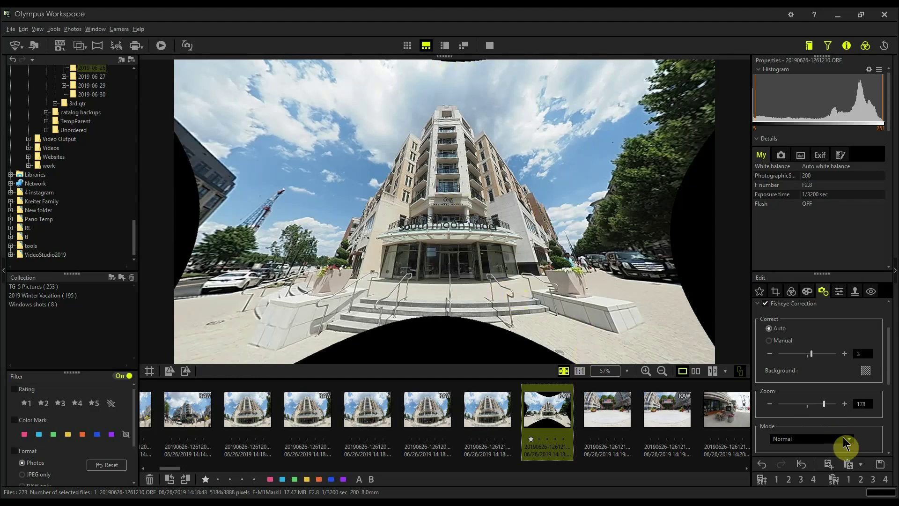
Step: Shrink and reposition the 16:9 crop around the building to 4106 x 2309 pixels, leaving out the curved black edges
left_click(775, 292)
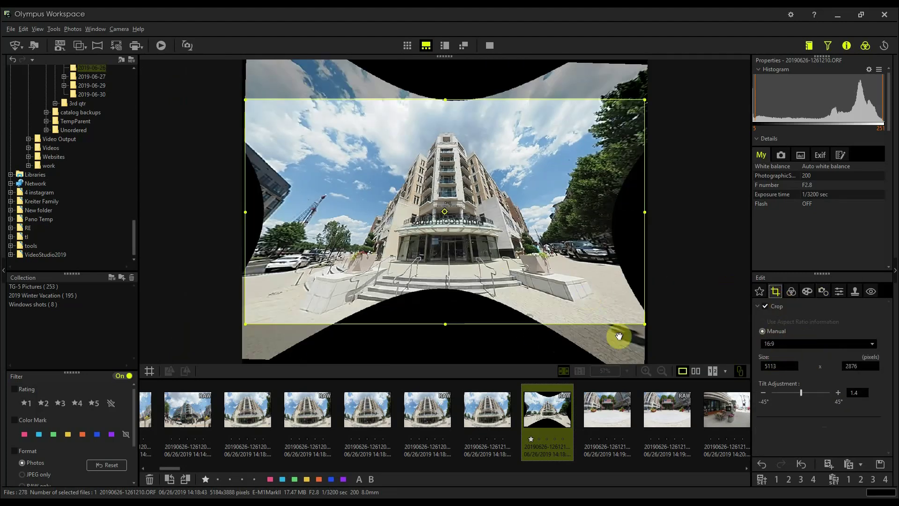
left_click_drag(446, 323, 448, 287)
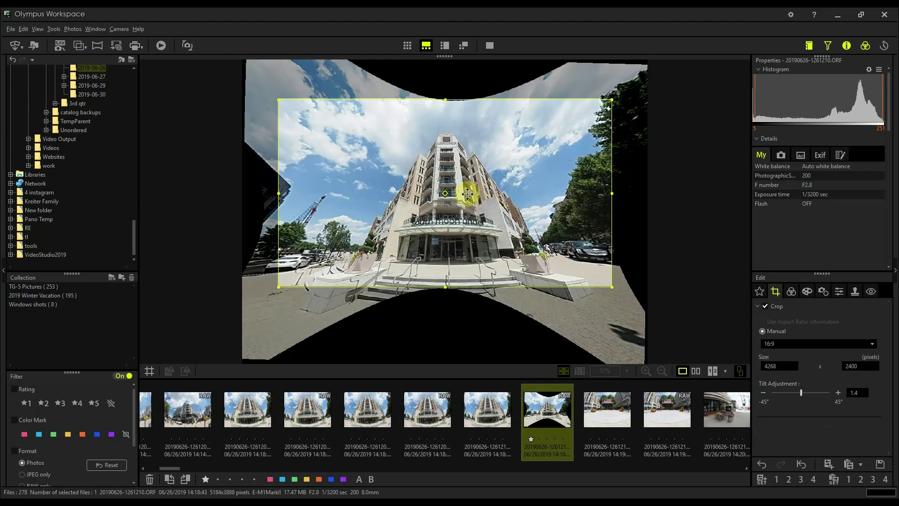
left_click_drag(446, 194, 451, 217)
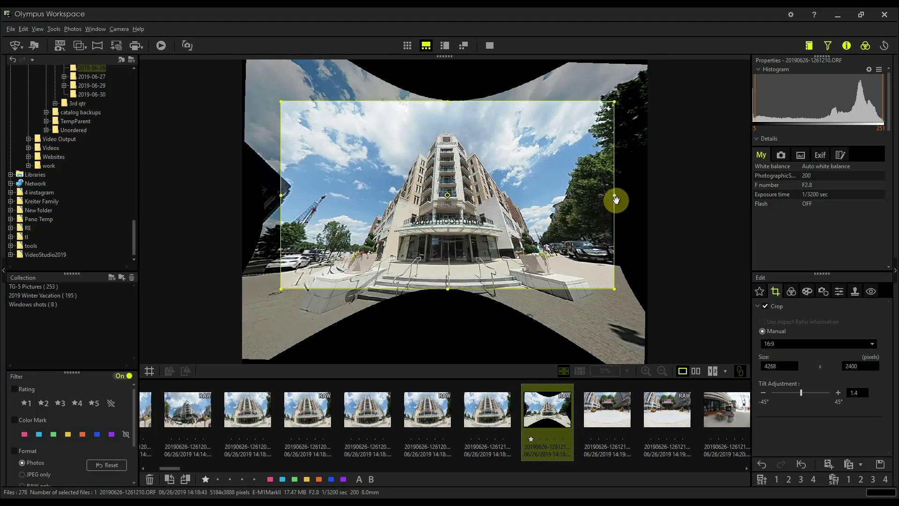
left_click_drag(613, 196, 609, 194)
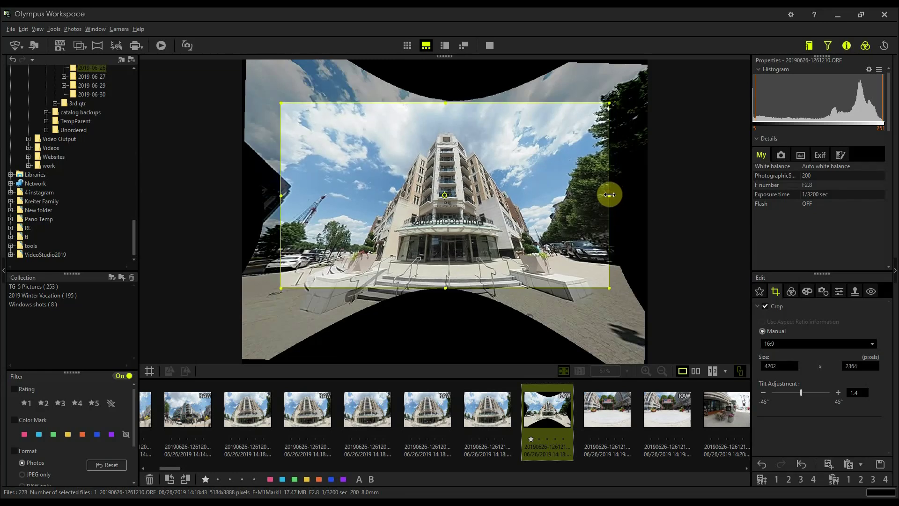
left_click_drag(454, 199, 457, 202)
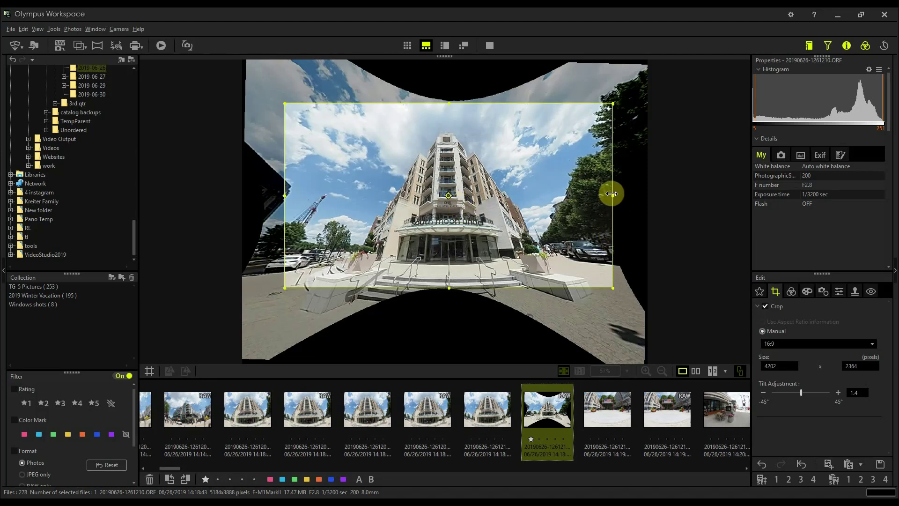
left_click_drag(610, 193, 606, 193)
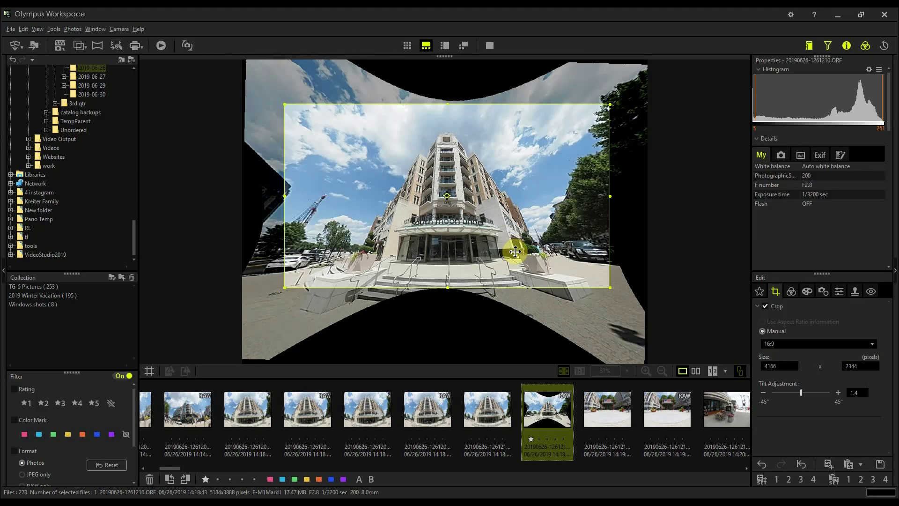
left_click_drag(449, 286, 448, 284)
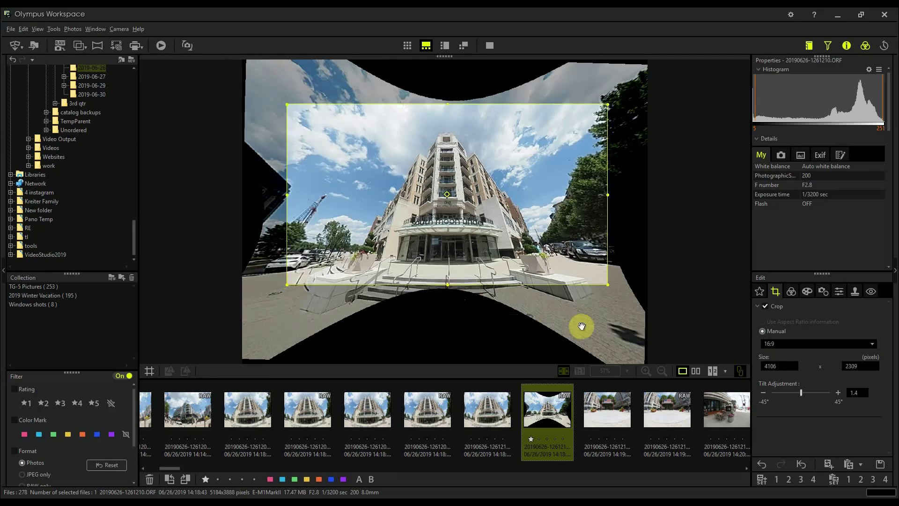
left_click(822, 292)
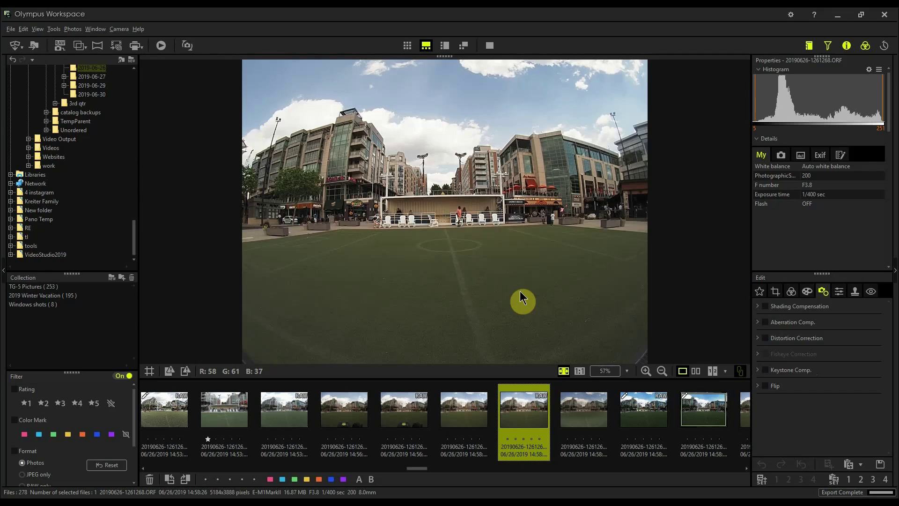
Step: Correct the plaza photo's white balance with Gray Point Specification, sampling the seating area of the stage in the middle
left_click(791, 292)
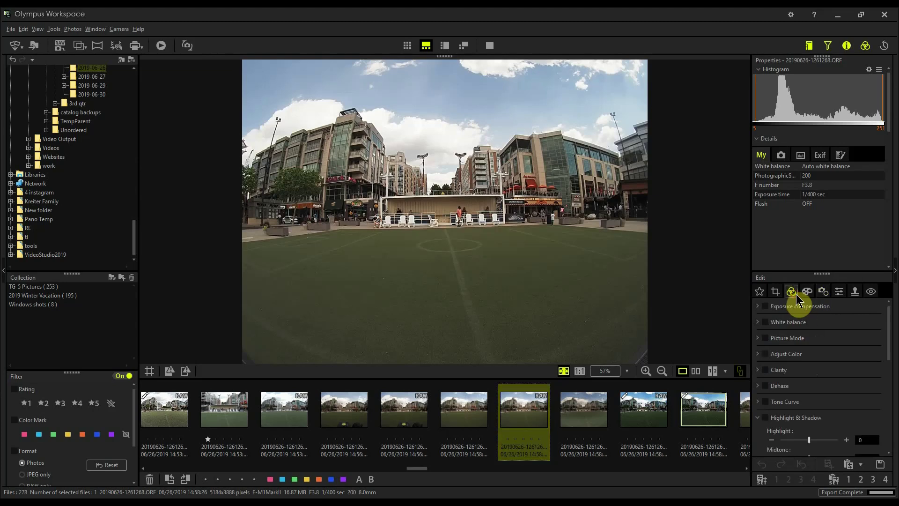
left_click(759, 322)
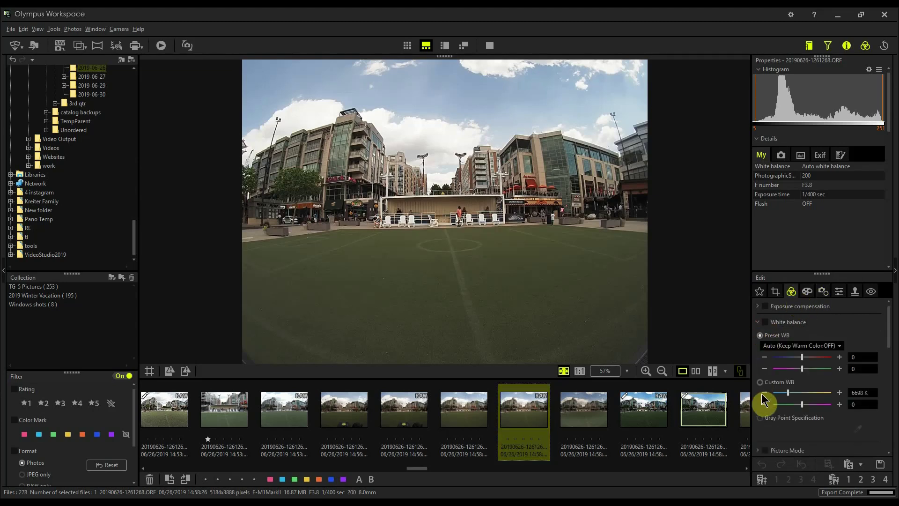
left_click(775, 418)
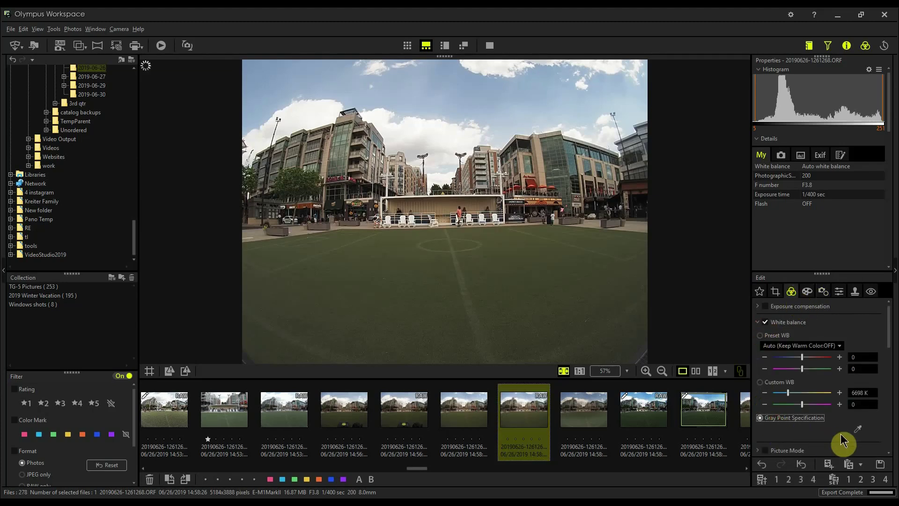
left_click(858, 428)
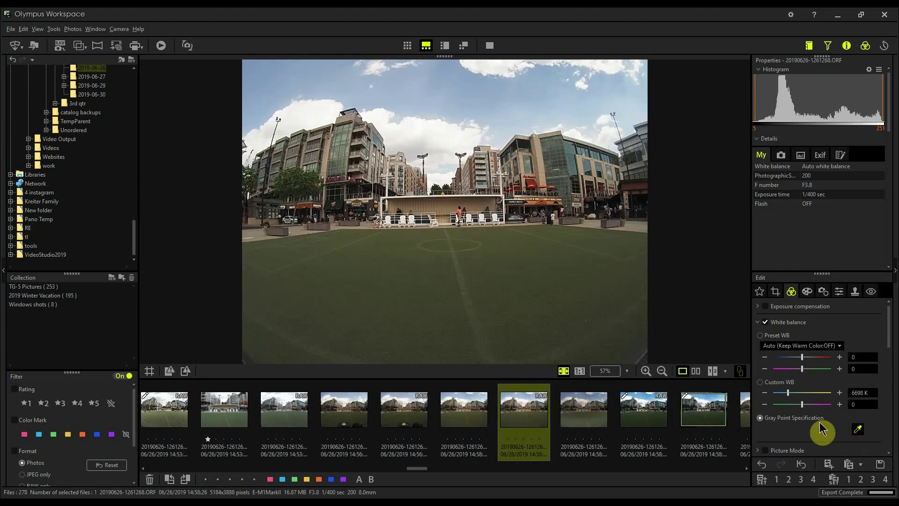
left_click(485, 214)
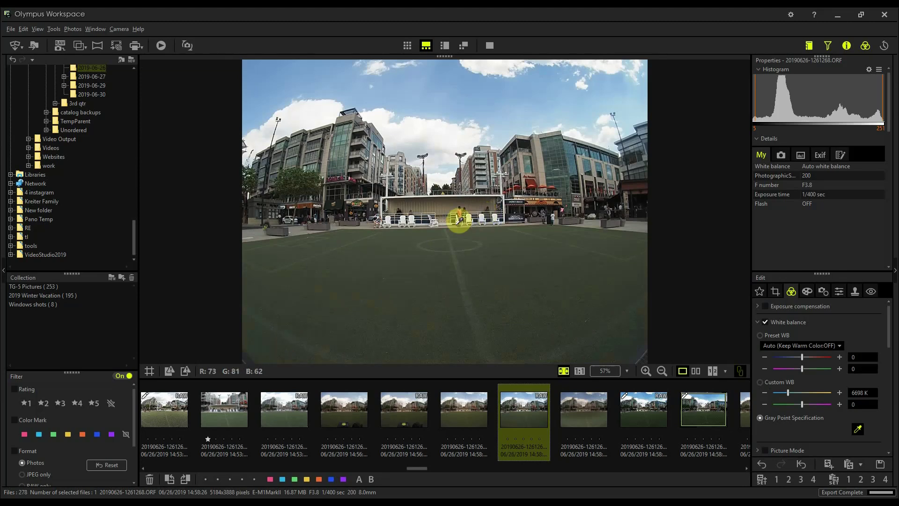
left_click(788, 322)
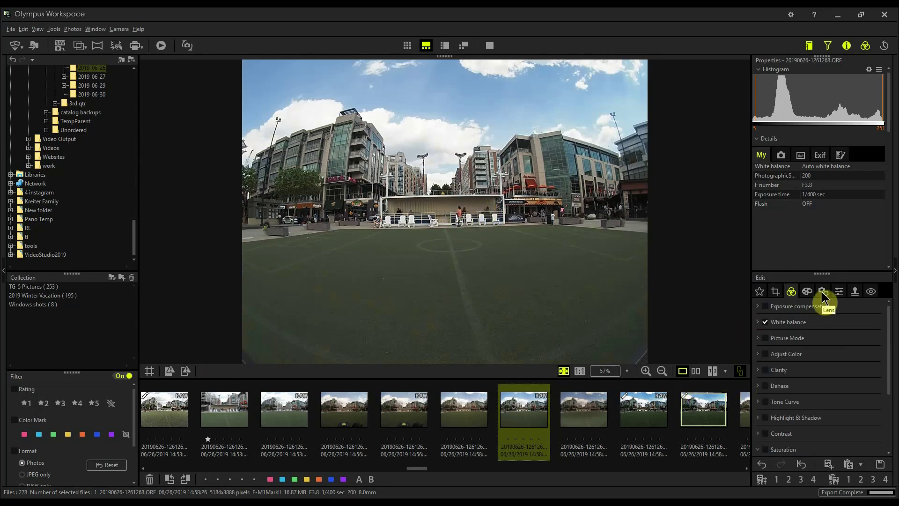
Step: Apply manual Distortion Correction of -100 to the plaza photo
left_click(822, 292)
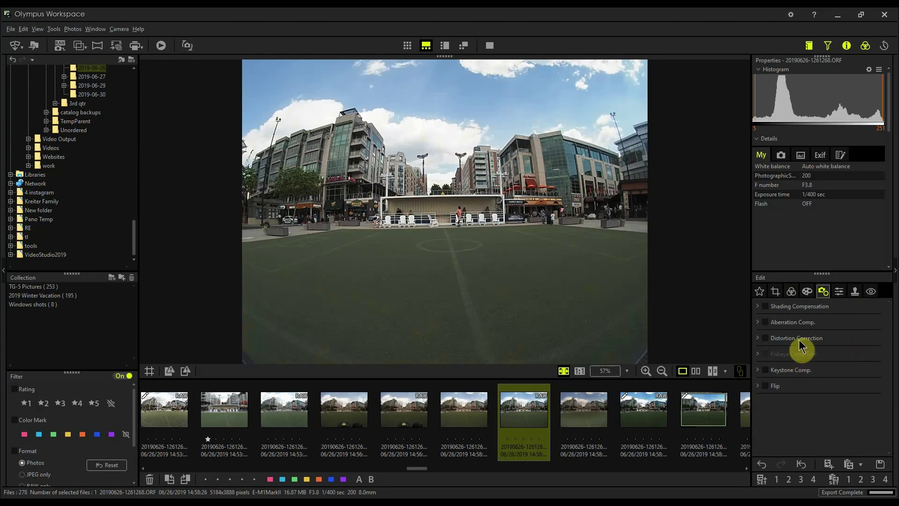
left_click(757, 337)
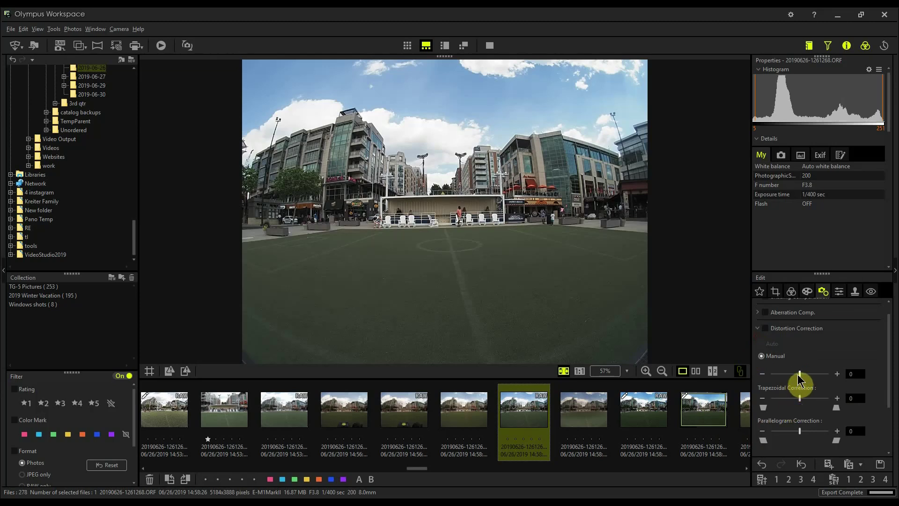
left_click_drag(801, 376, 752, 380)
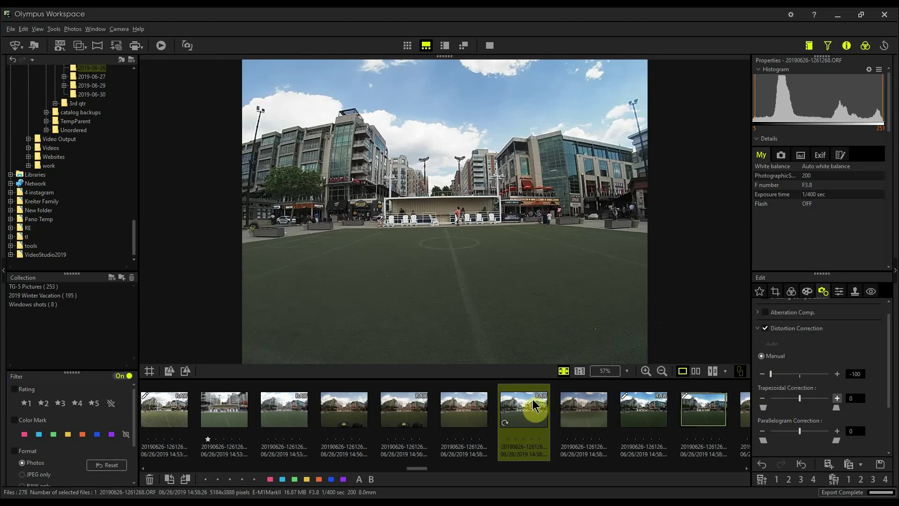
left_click(33, 47)
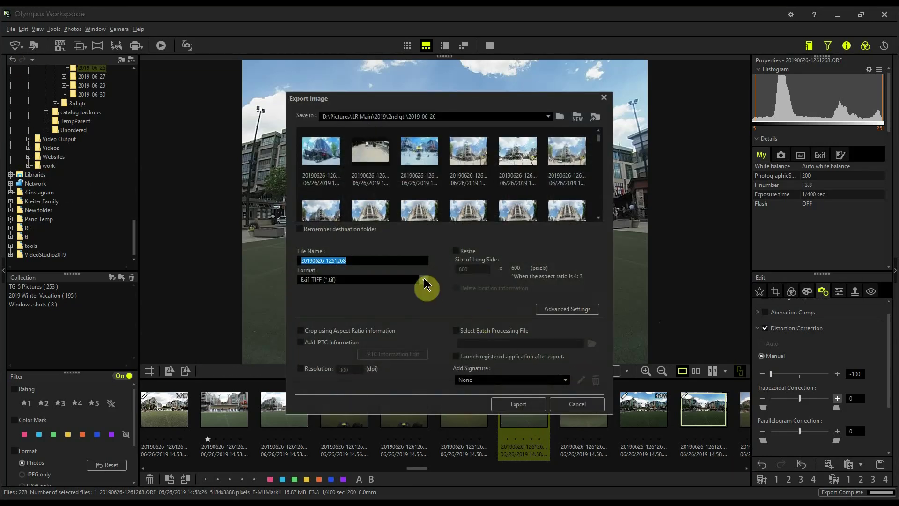
left_click(412, 261)
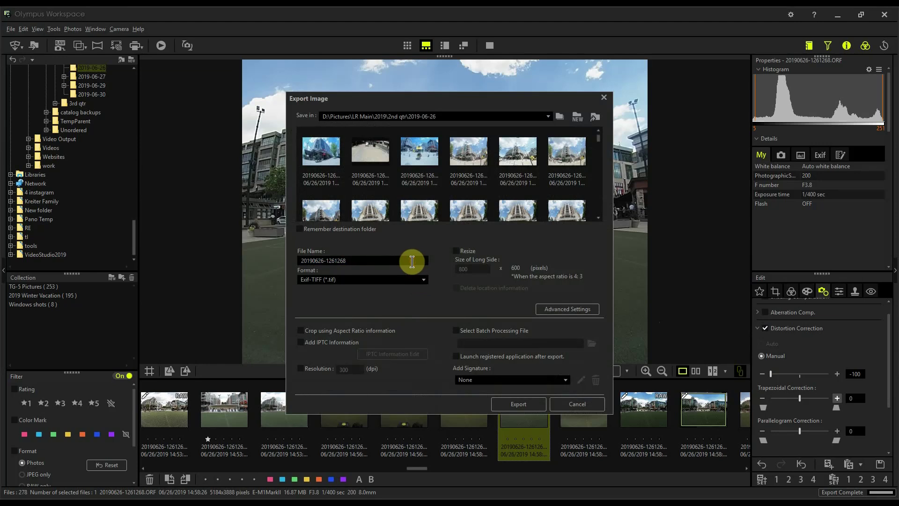
type("-a")
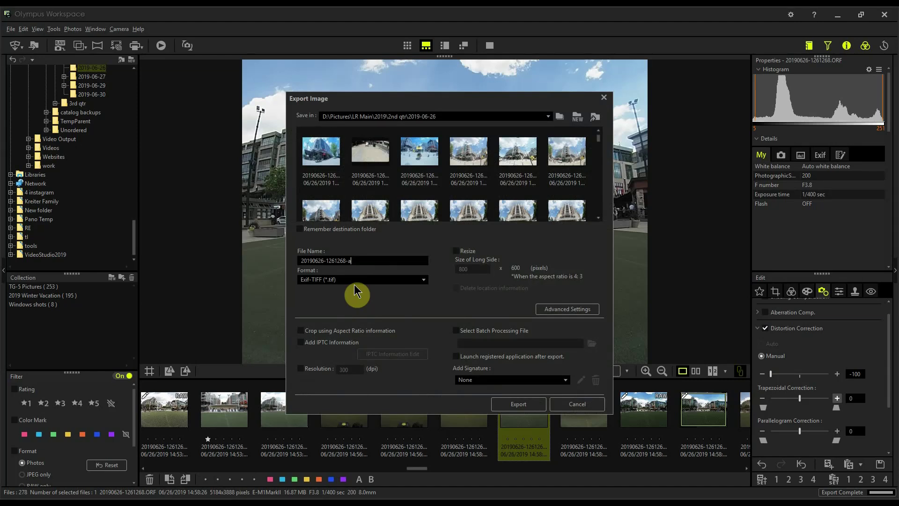
left_click(519, 405)
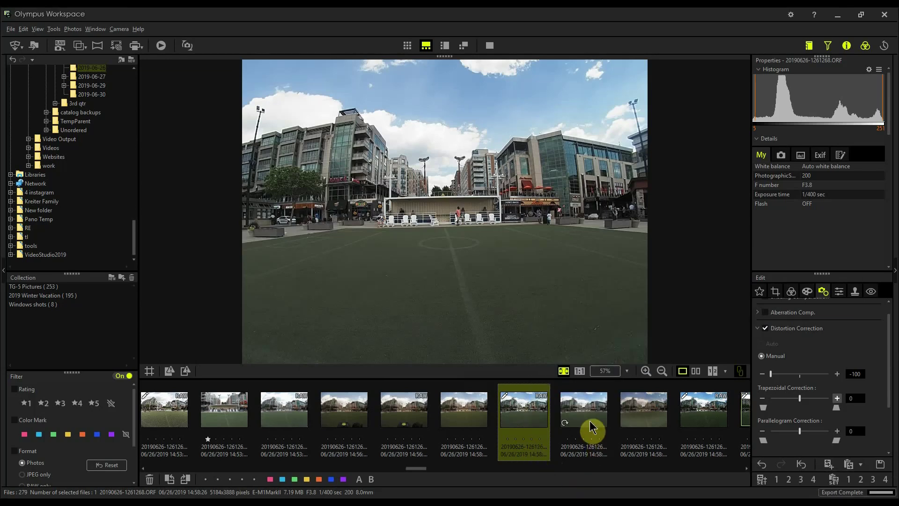
Step: Select the exported TIFF of the plaza and apply manual Distortion Correction of -88
left_click(591, 427)
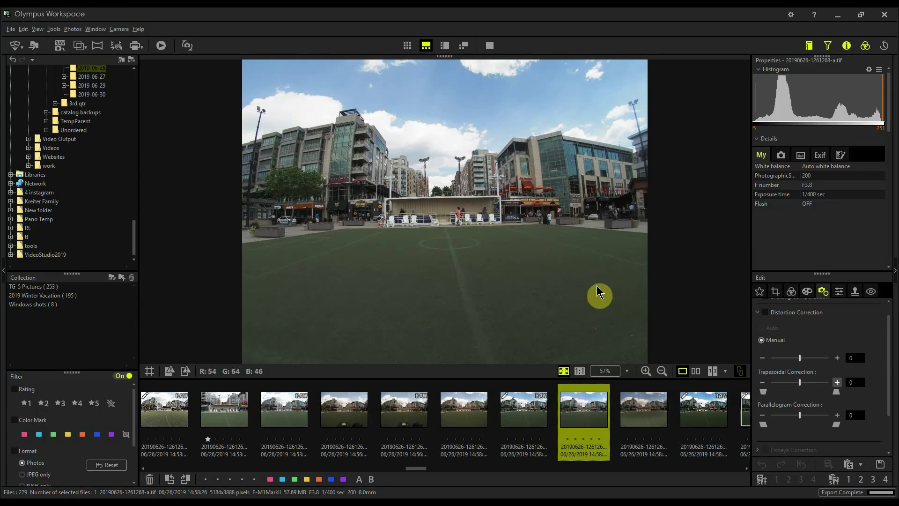
left_click(803, 367)
left_click_drag(803, 368, 769, 361)
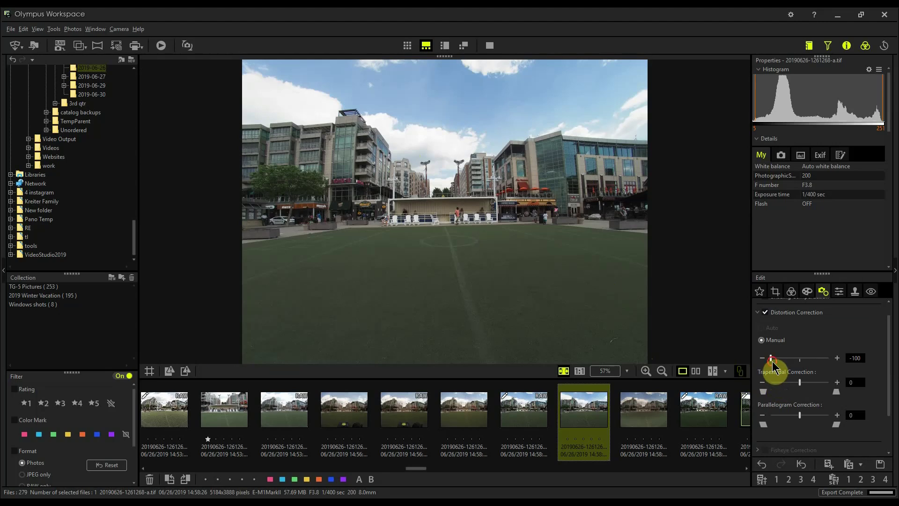
left_click_drag(773, 361, 776, 362)
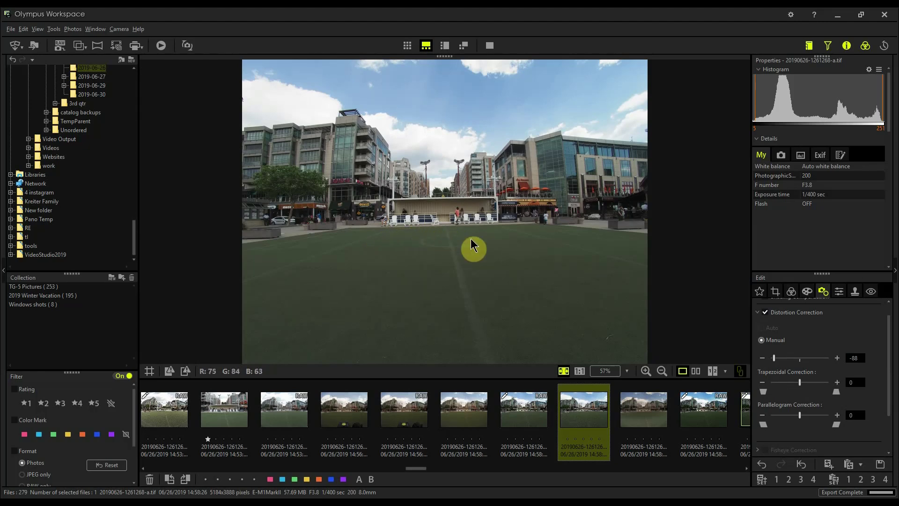
Step: Set the TIFF's crop Tilt Adjustment to 1.2° and check at 1:1 whether the stage and its roofline are level
left_click(776, 291)
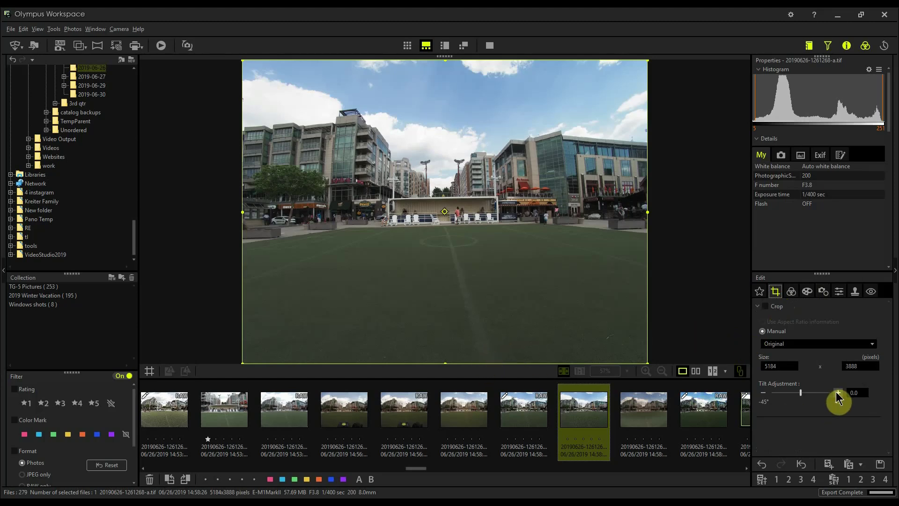
left_click(763, 393)
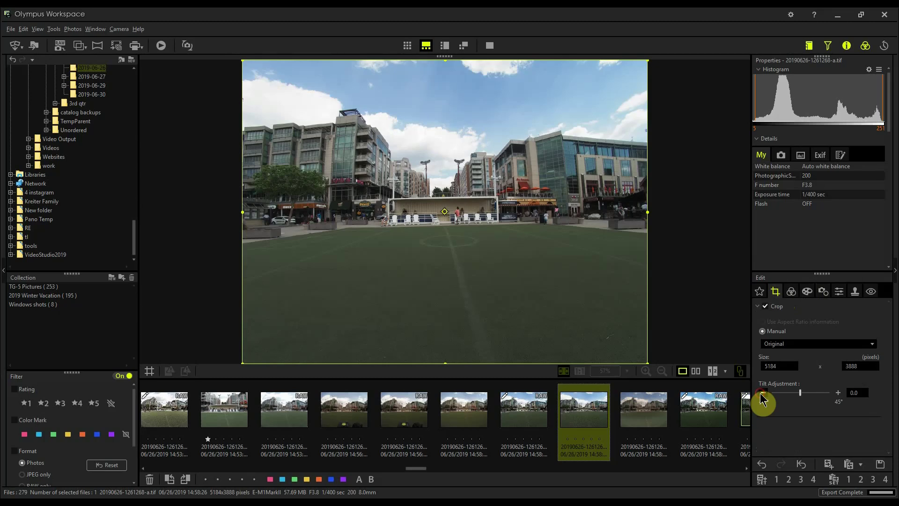
left_click(837, 393)
left_click(837, 393)
left_click(837, 394)
left_click(837, 393)
left_click(837, 393)
left_click(837, 393)
left_click(837, 393)
left_click(837, 393)
left_click(837, 393)
left_click(837, 393)
left_click(837, 393)
left_click(837, 393)
left_click(837, 393)
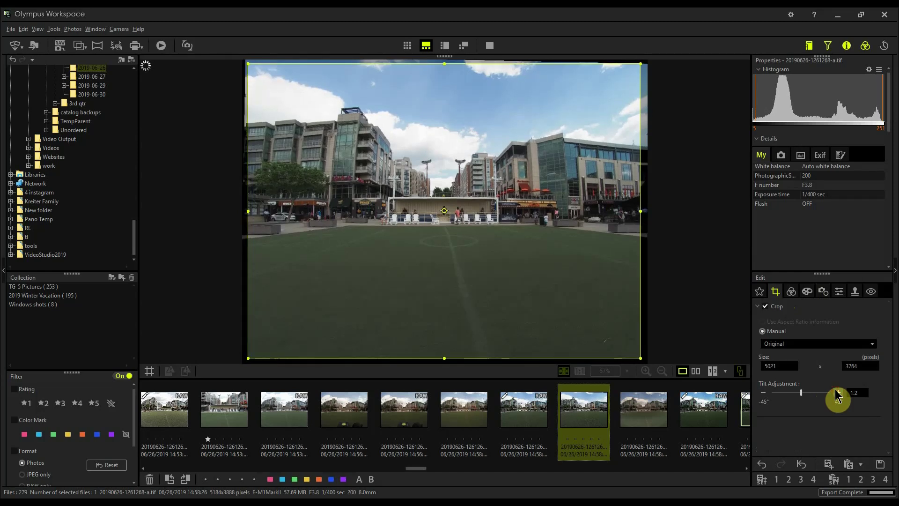
left_click(823, 291)
left_click(458, 230)
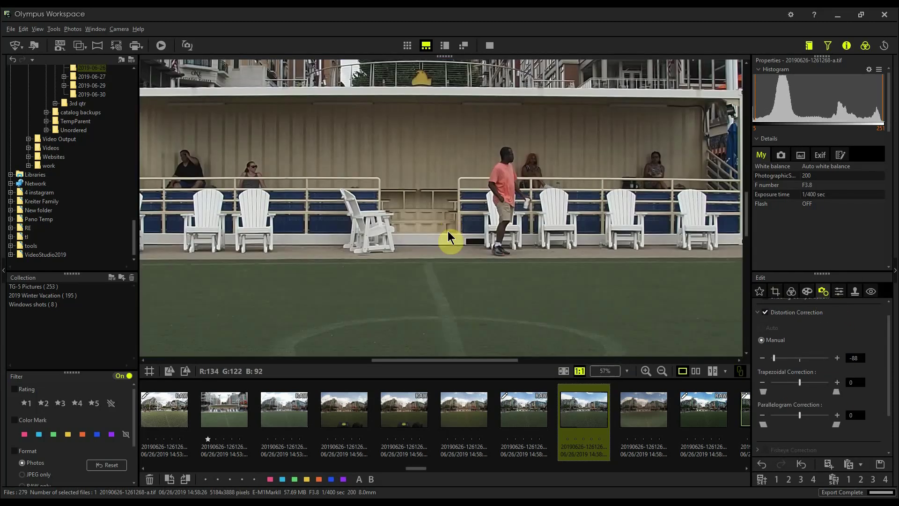
left_click_drag(445, 244, 458, 336)
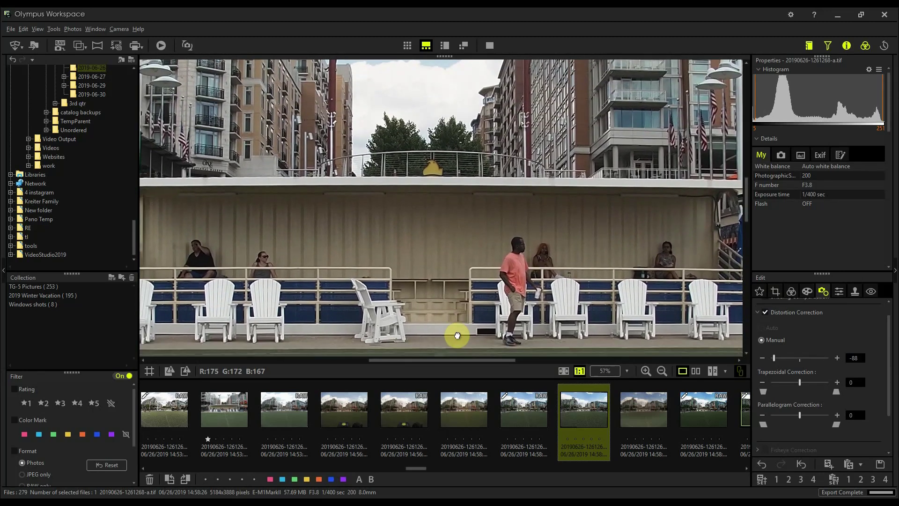
left_click(457, 335)
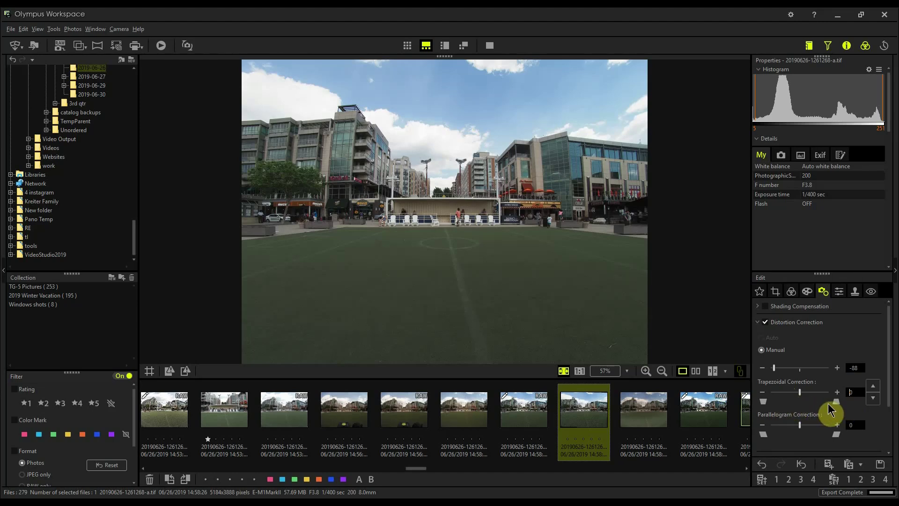
Step: Collapse the Distortion Correction settings and open the Keystone Comp. settings for the plaza TIFF
left_click(757, 323)
left_click(758, 354)
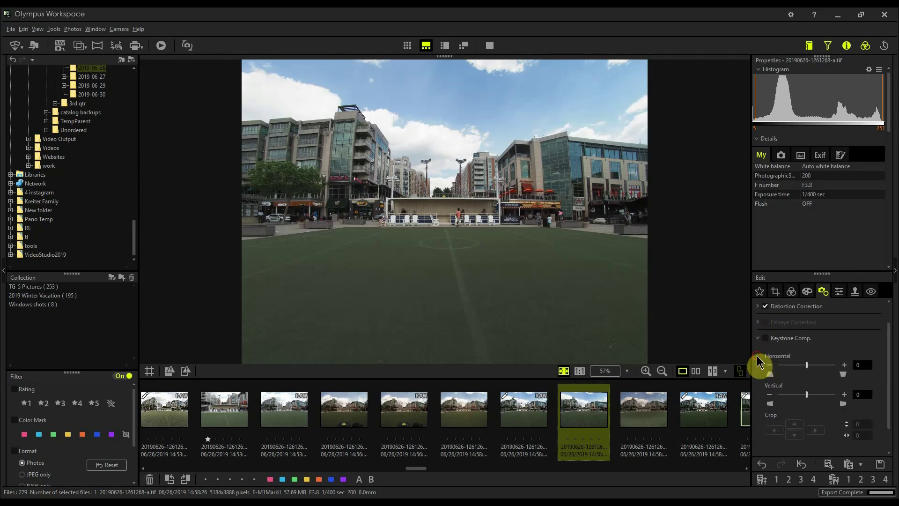